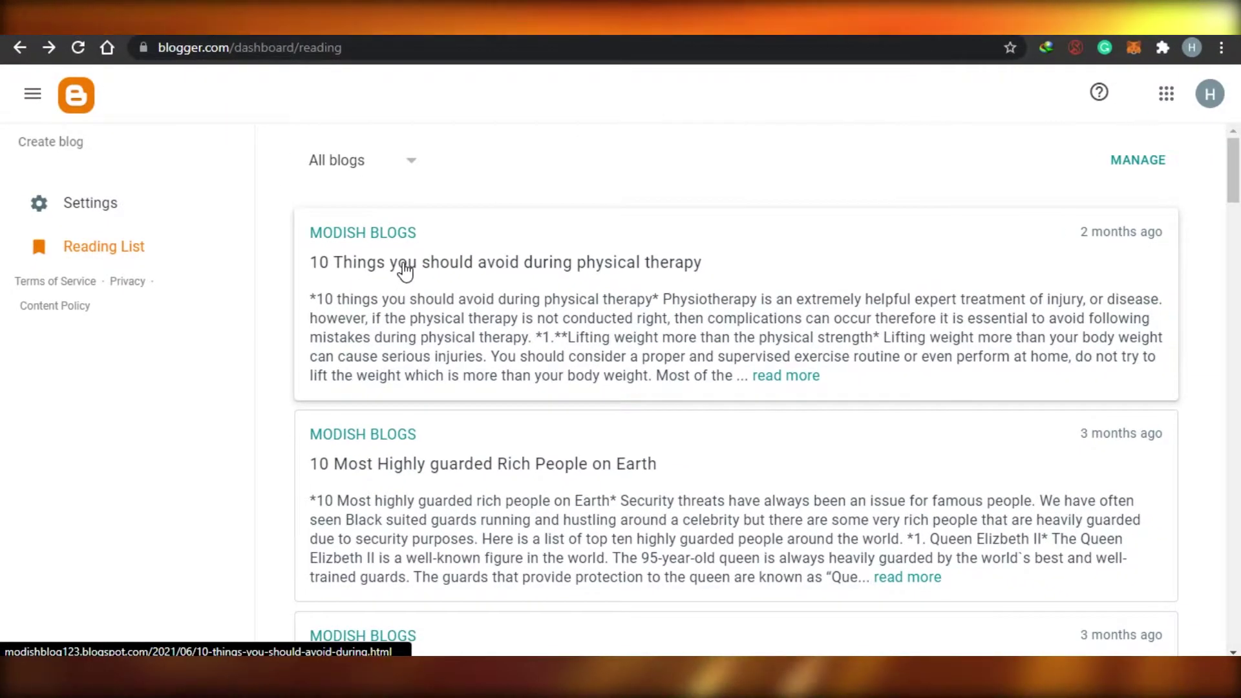
# Open the reading list post "10 Things you should avoid during physical therapy" and skim through it.
pyautogui.click(405, 272)
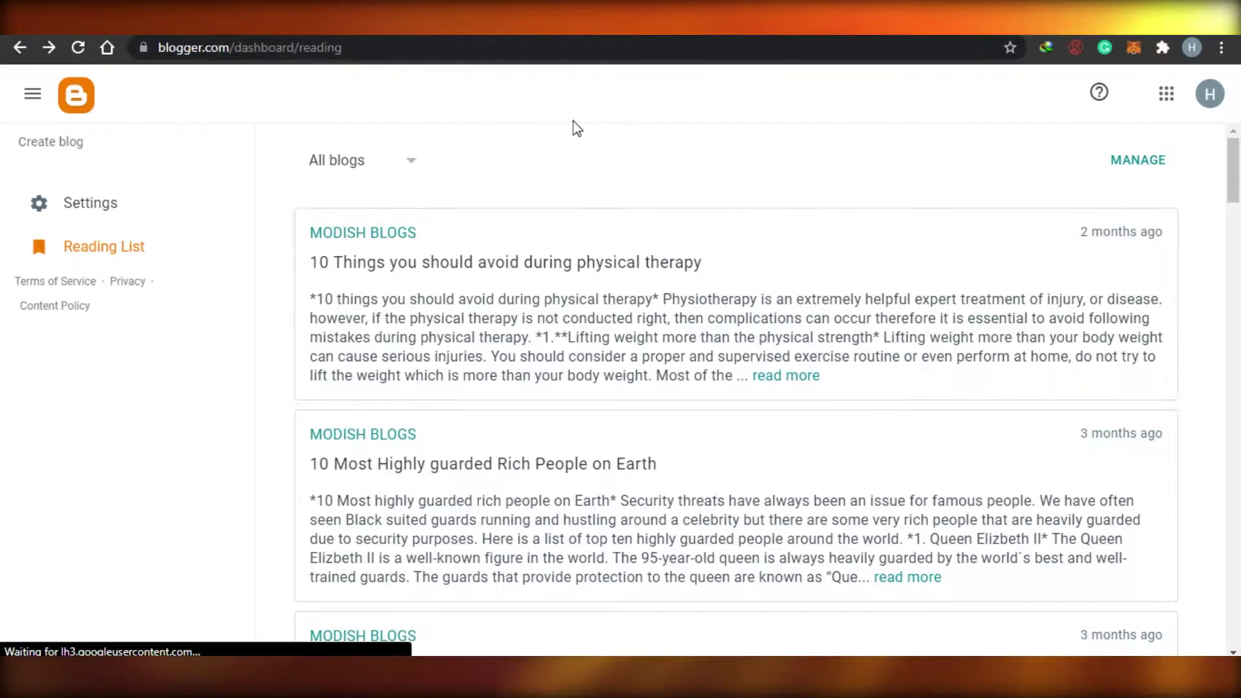
pyautogui.click(942, 274)
pyautogui.scroll(-5, 840, 258)
pyautogui.scroll(5, 743, 194)
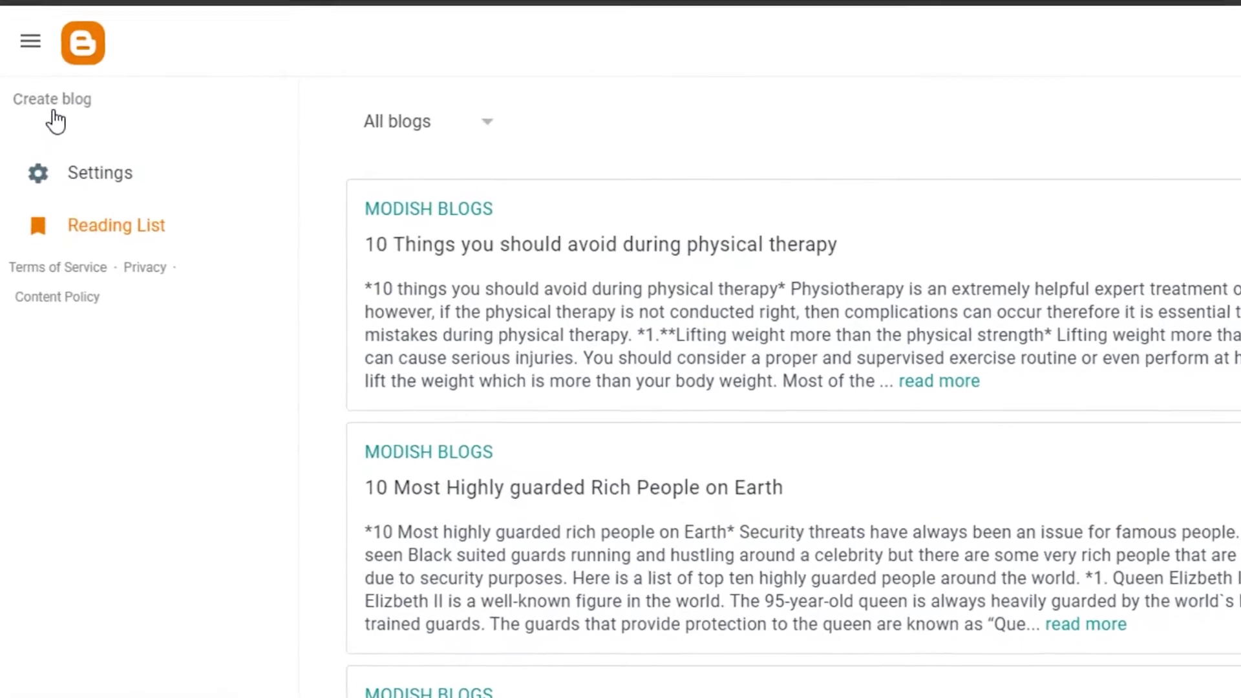
# Create a new blog titled "Dreamers Blog" with the address dreamerssblog12.blogspot.com.
pyautogui.click(47, 97)
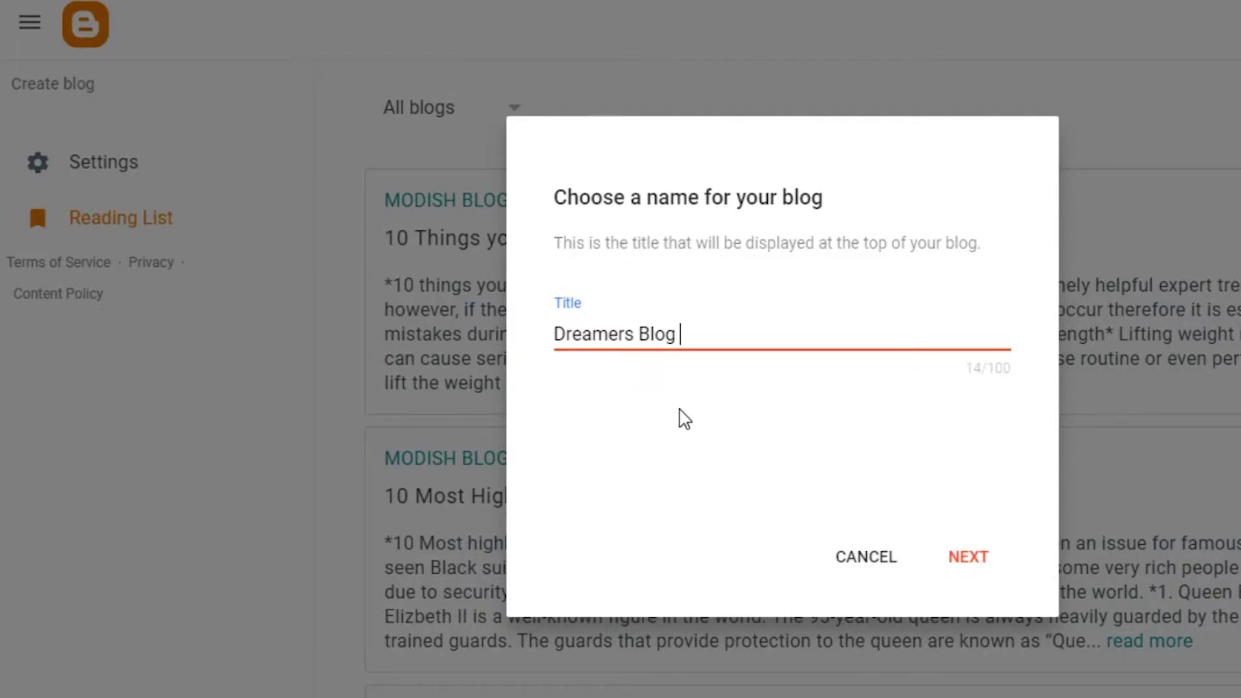
pyautogui.click(966, 559)
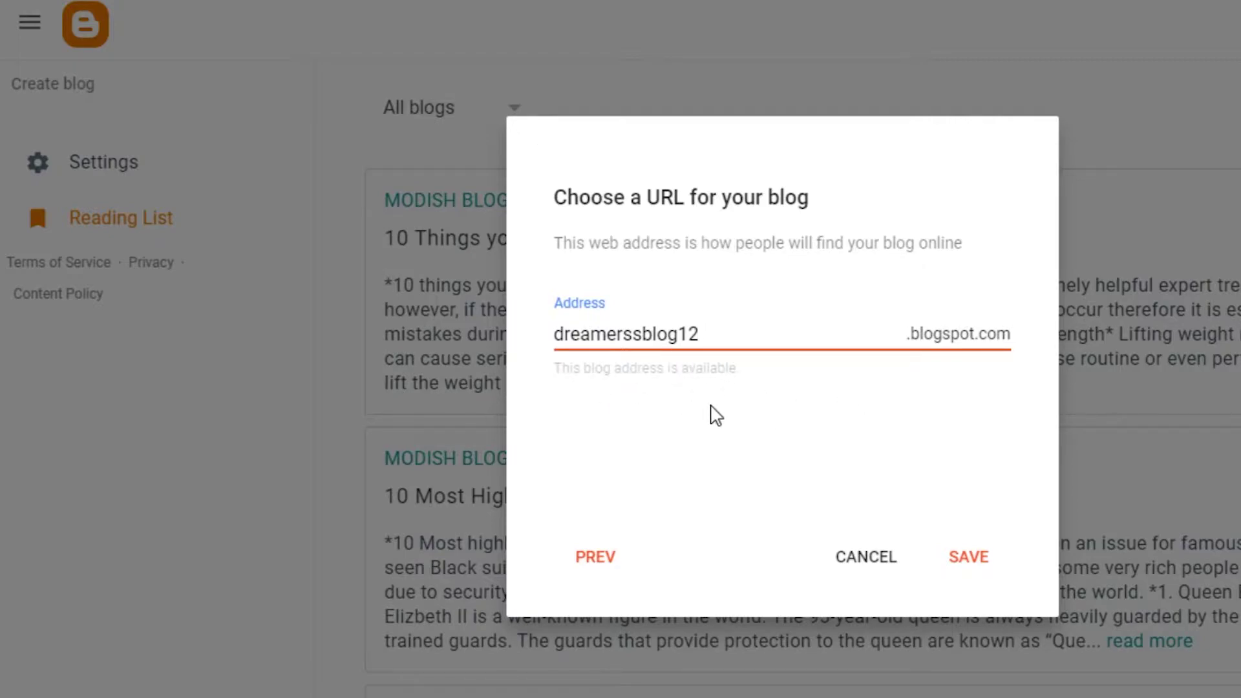
pyautogui.click(970, 557)
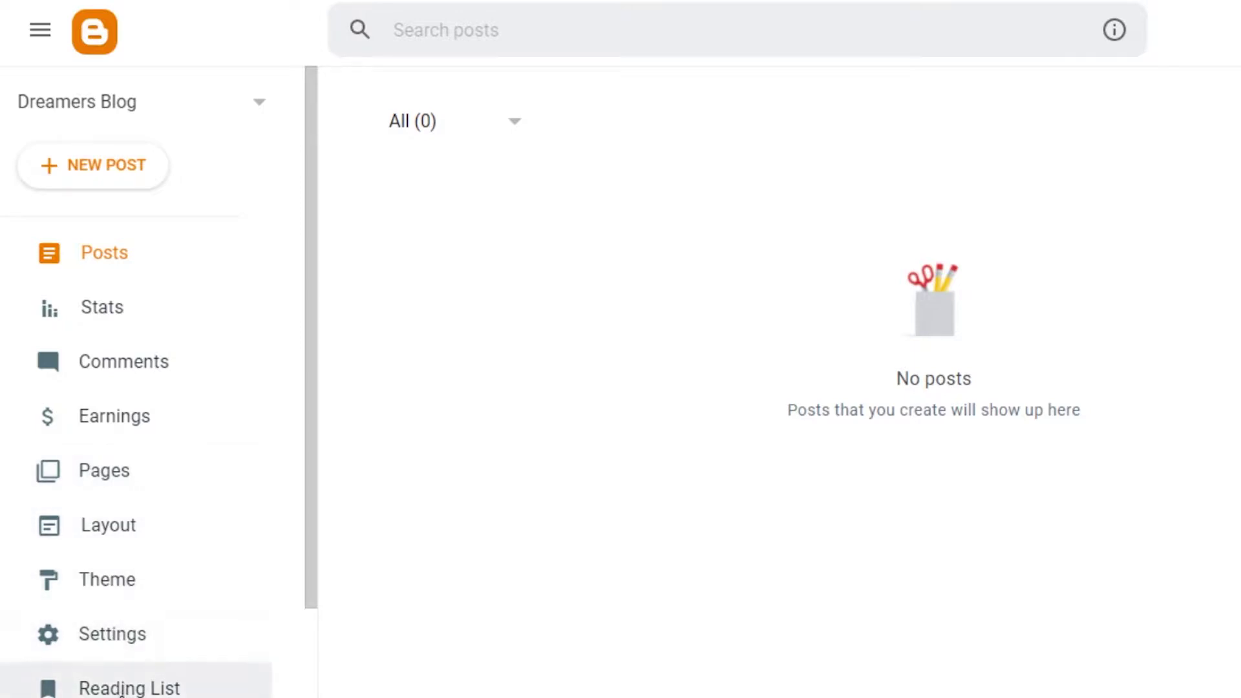
# In the new blog's settings, set the description to "our blog is about lifestyle and stuff" and save it.
pyautogui.scroll(-3, 313, 574)
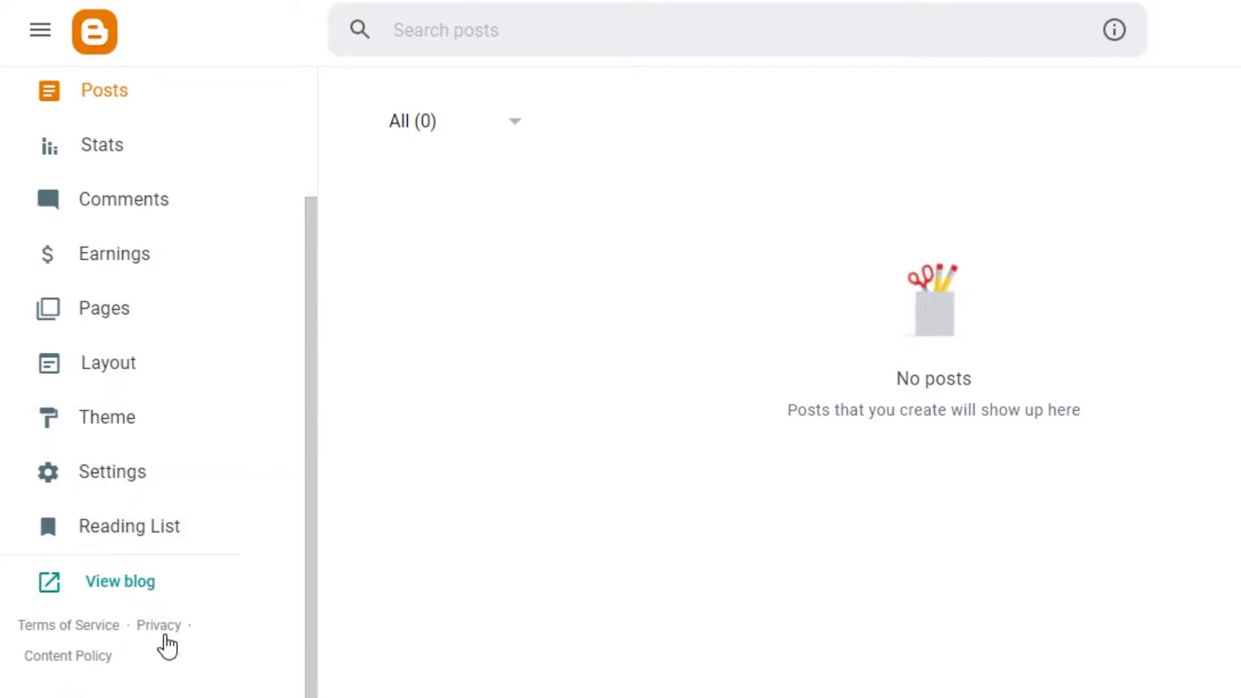
pyautogui.scroll(3, 304, 512)
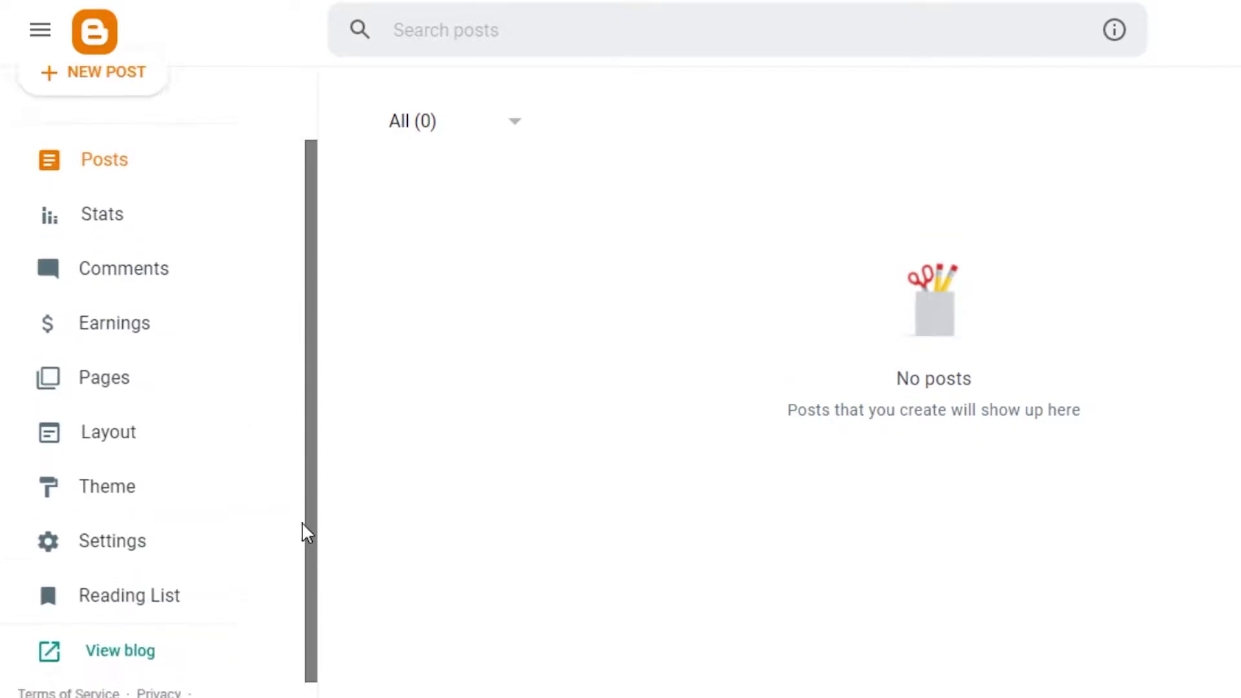
pyautogui.scroll(-3, 303, 485)
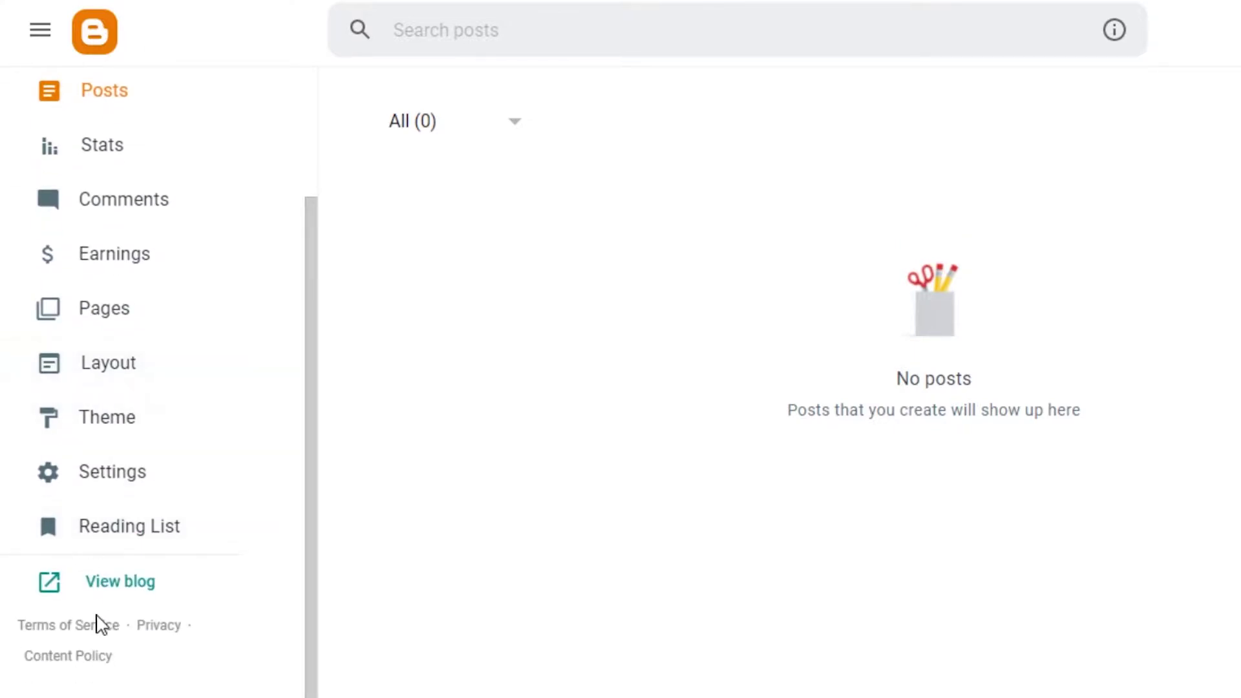
pyautogui.click(129, 475)
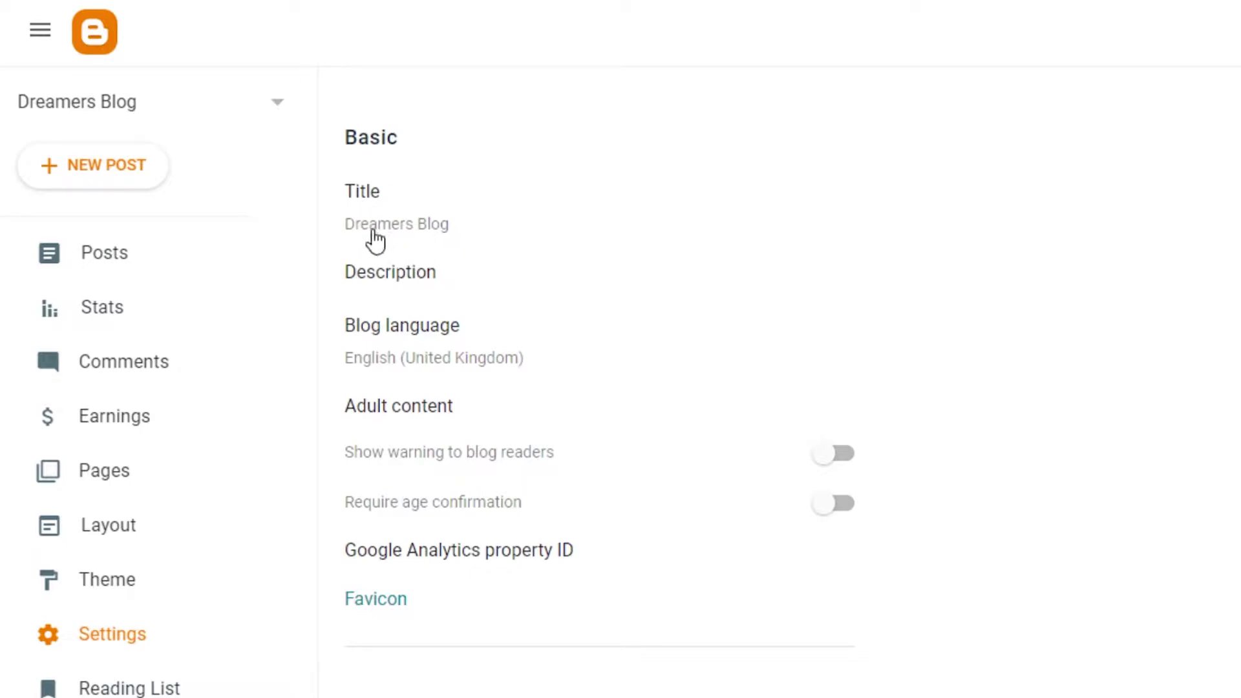
pyautogui.click(421, 278)
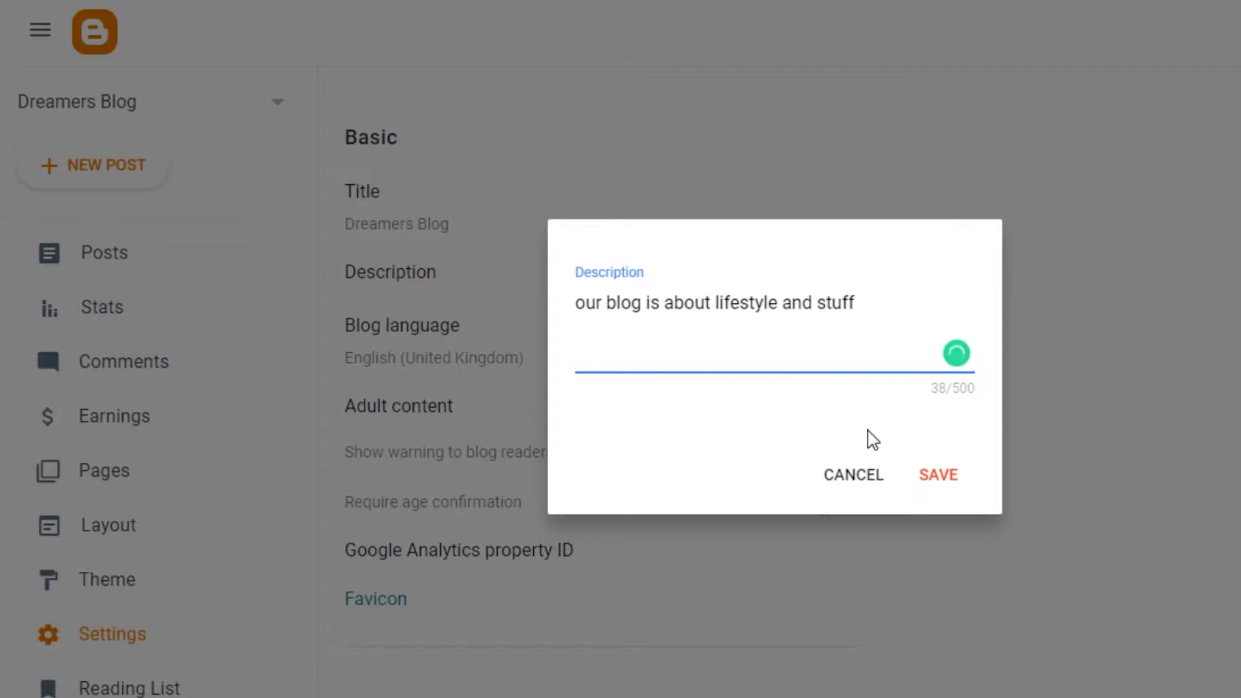
pyautogui.click(948, 480)
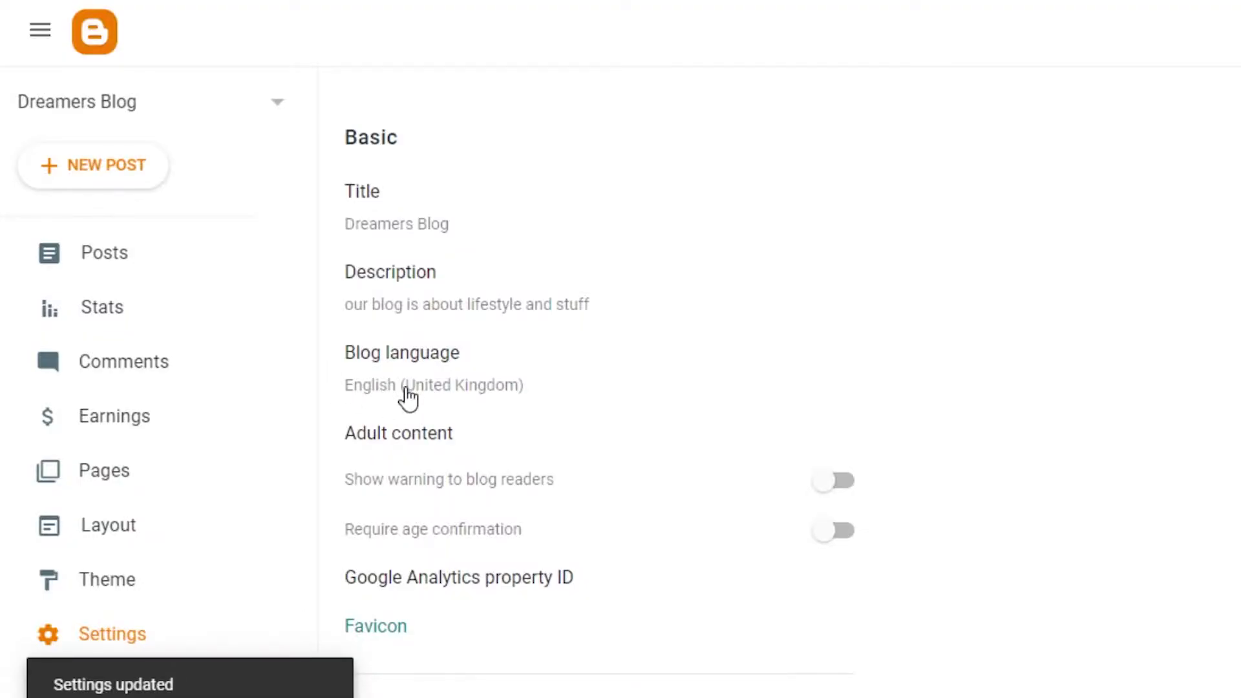
# Look through the blog's privacy and post settings, and view the live blog.
pyautogui.scroll(-15, 600, 385)
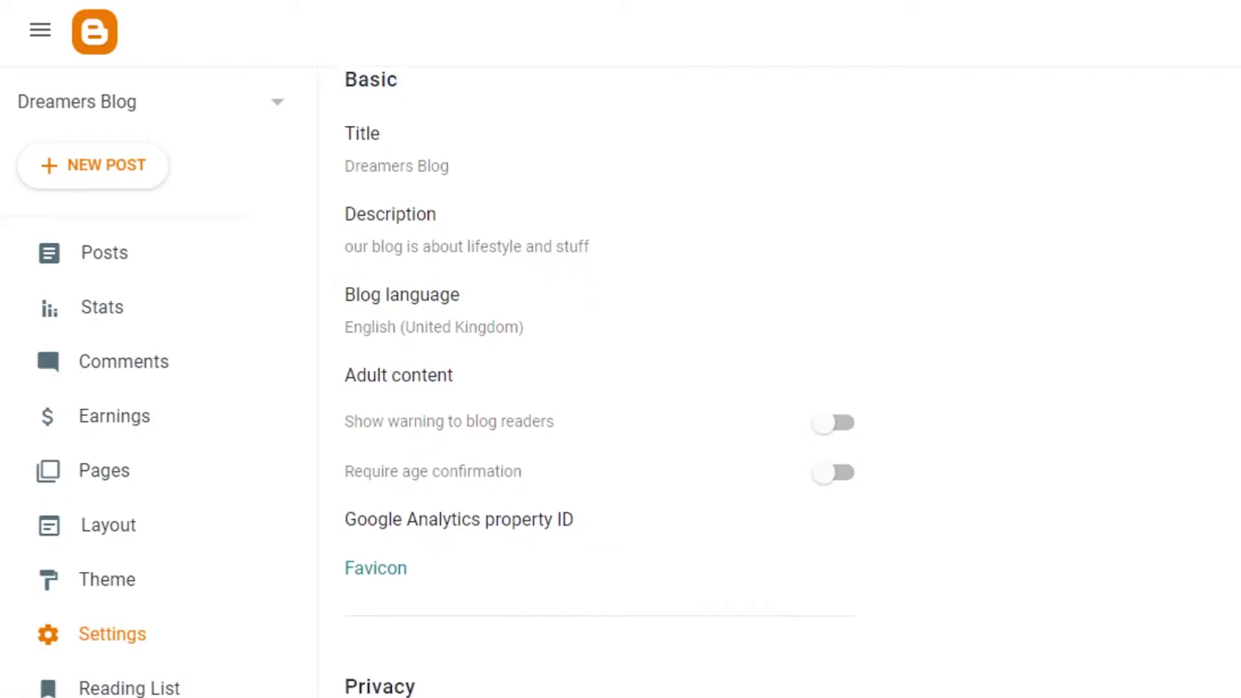
pyautogui.scroll(12, 600, 385)
pyautogui.scroll(-7, 599, 385)
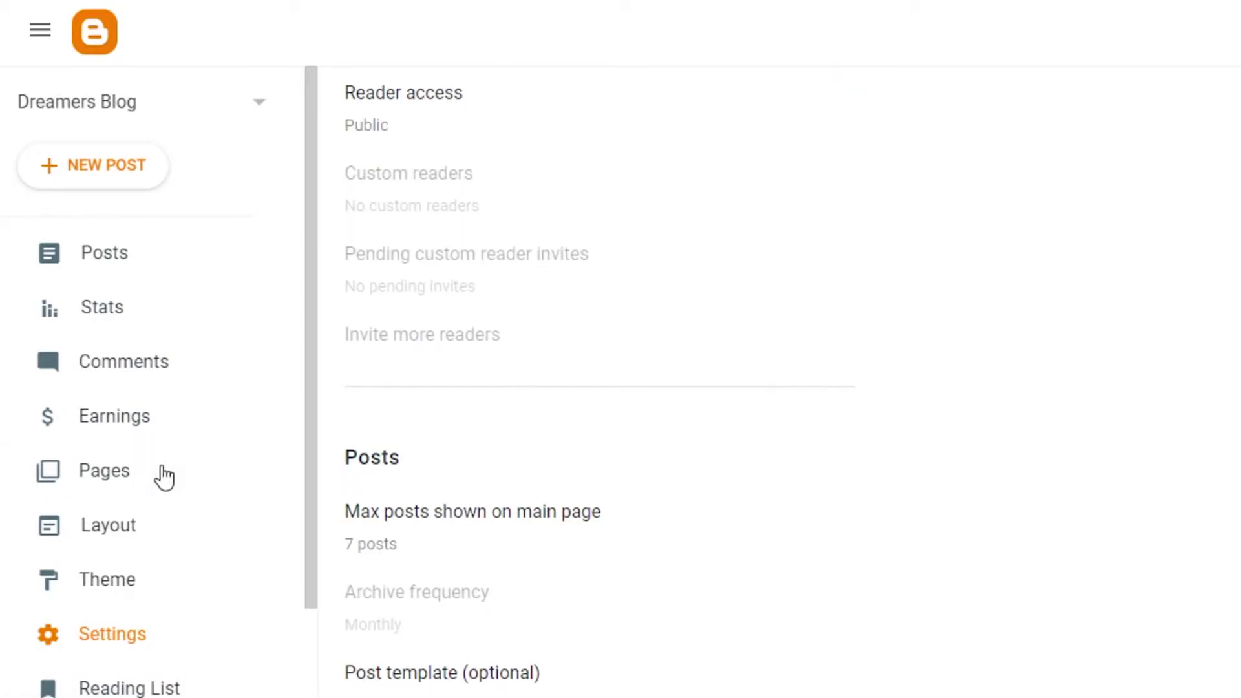
pyautogui.moveTo(307, 521); pyautogui.dragTo(299, 685)
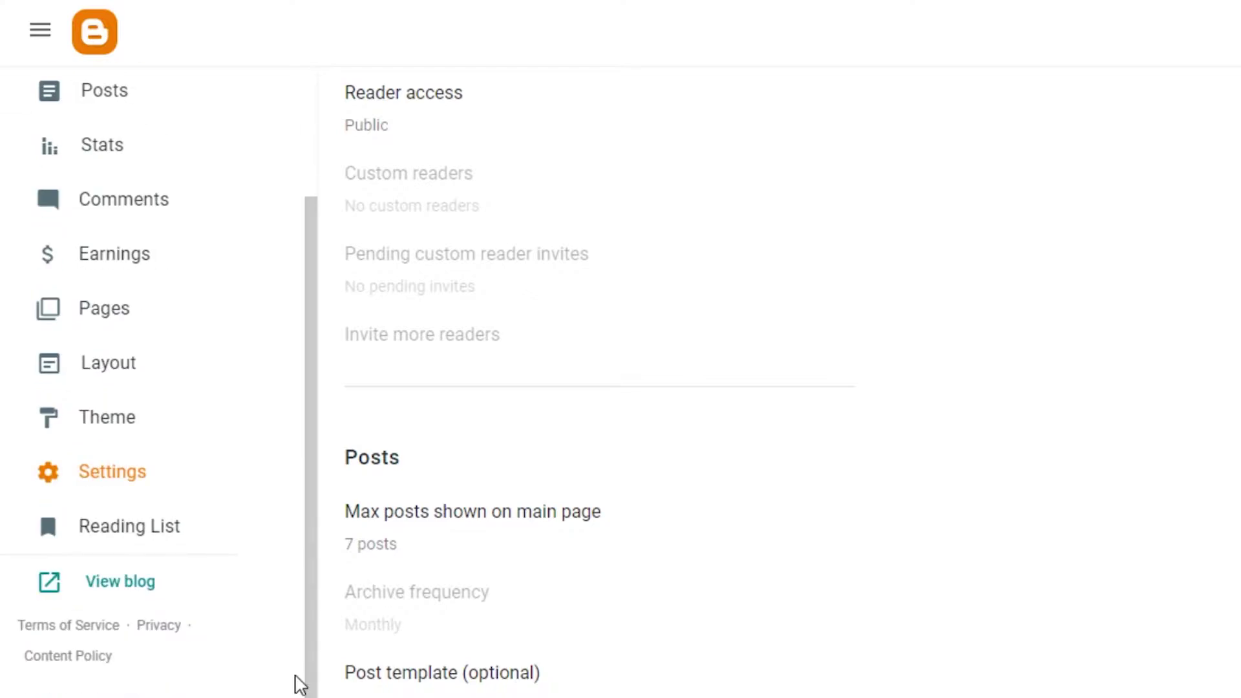
pyautogui.click(111, 581)
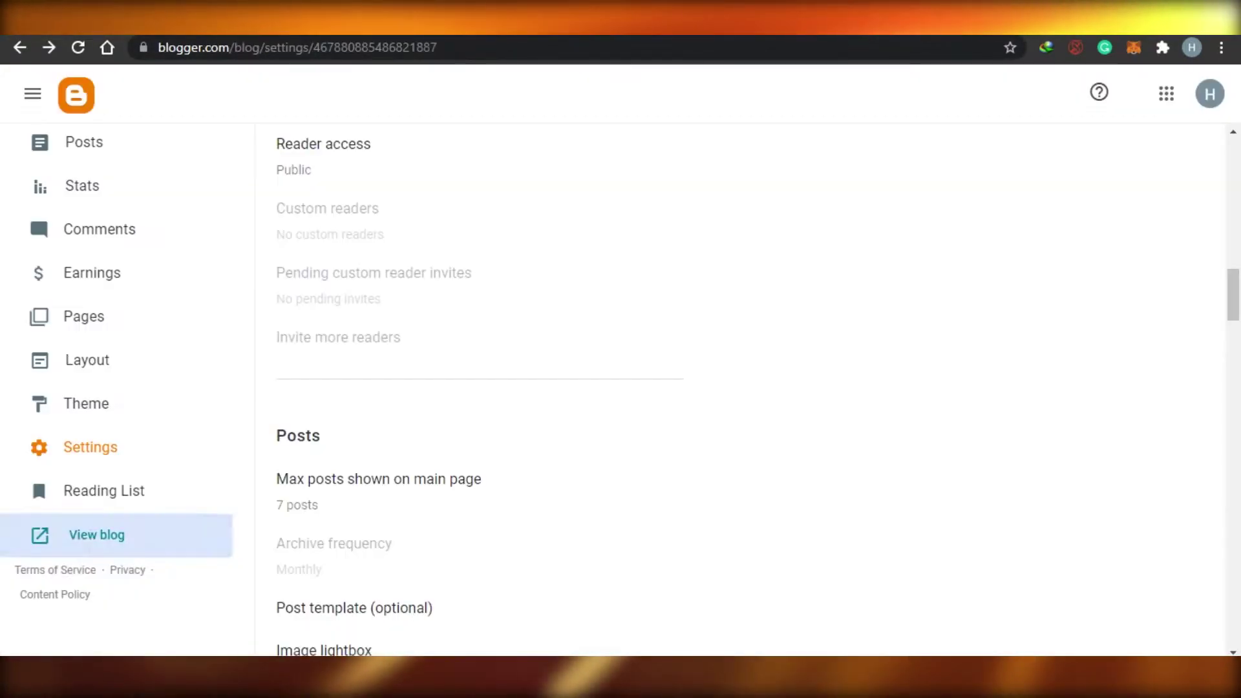
# Browse the theme gallery, choose the Contempo Flamingo theme and open it for customisation.
pyautogui.click(110, 407)
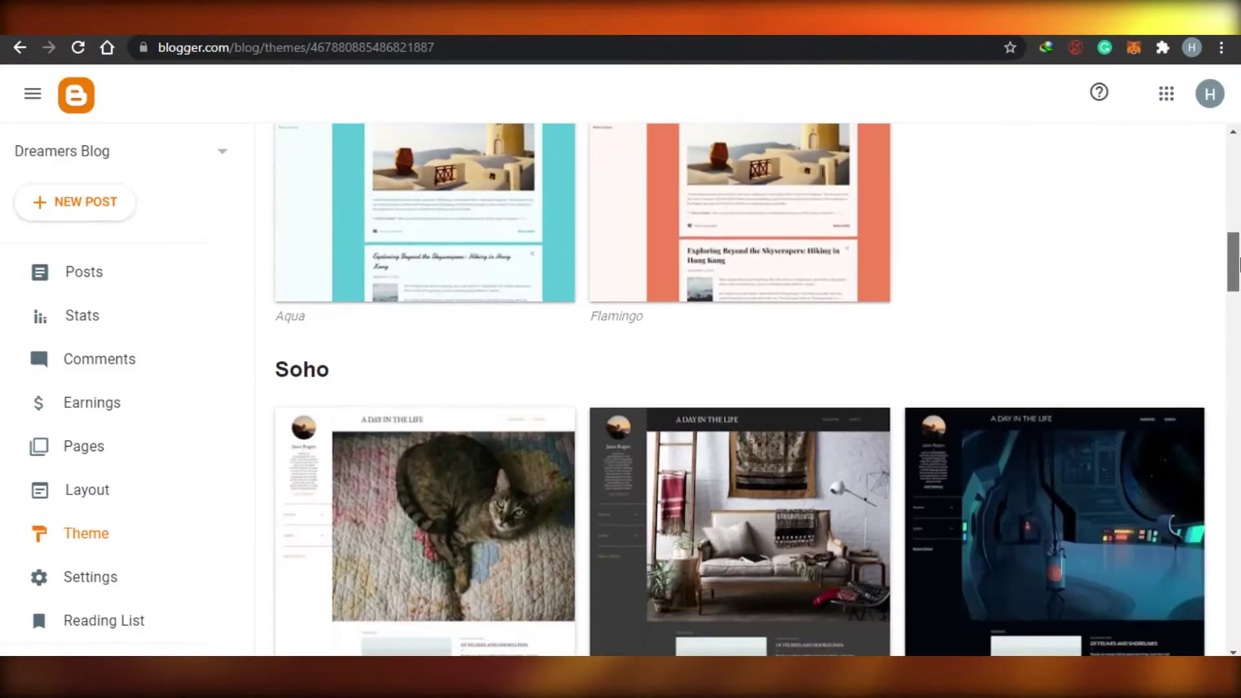
pyautogui.moveTo(1237, 269); pyautogui.dragTo(1238, 191)
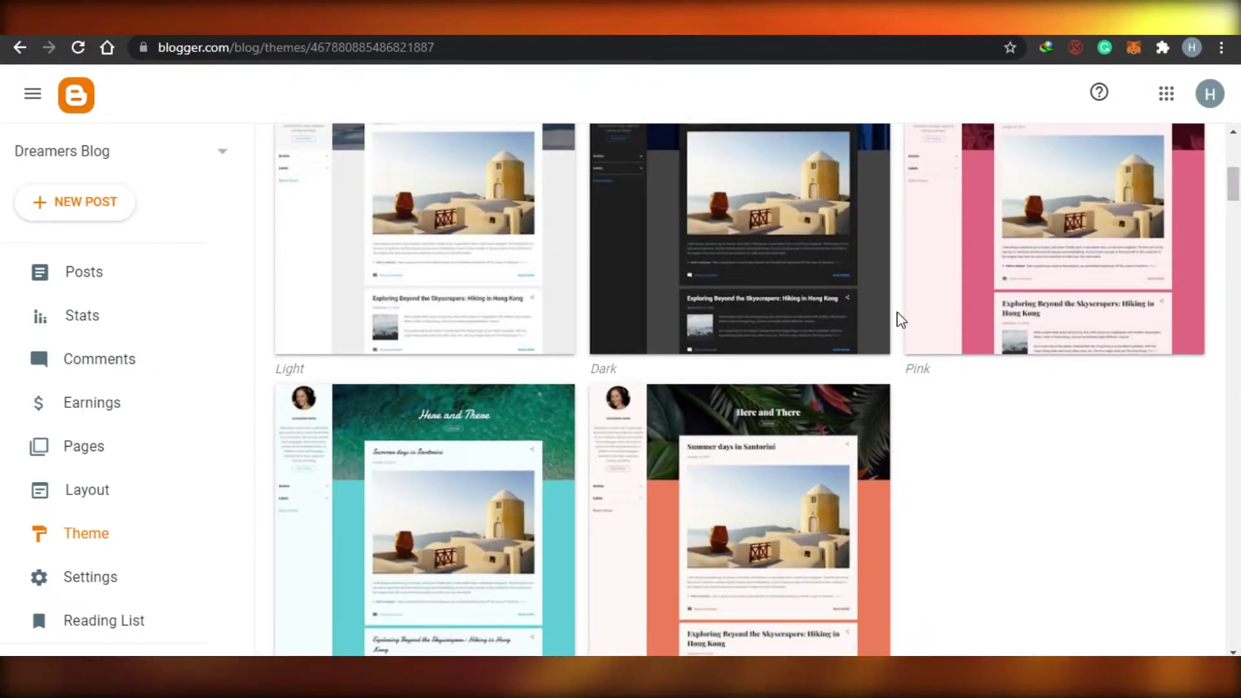
pyautogui.click(657, 526)
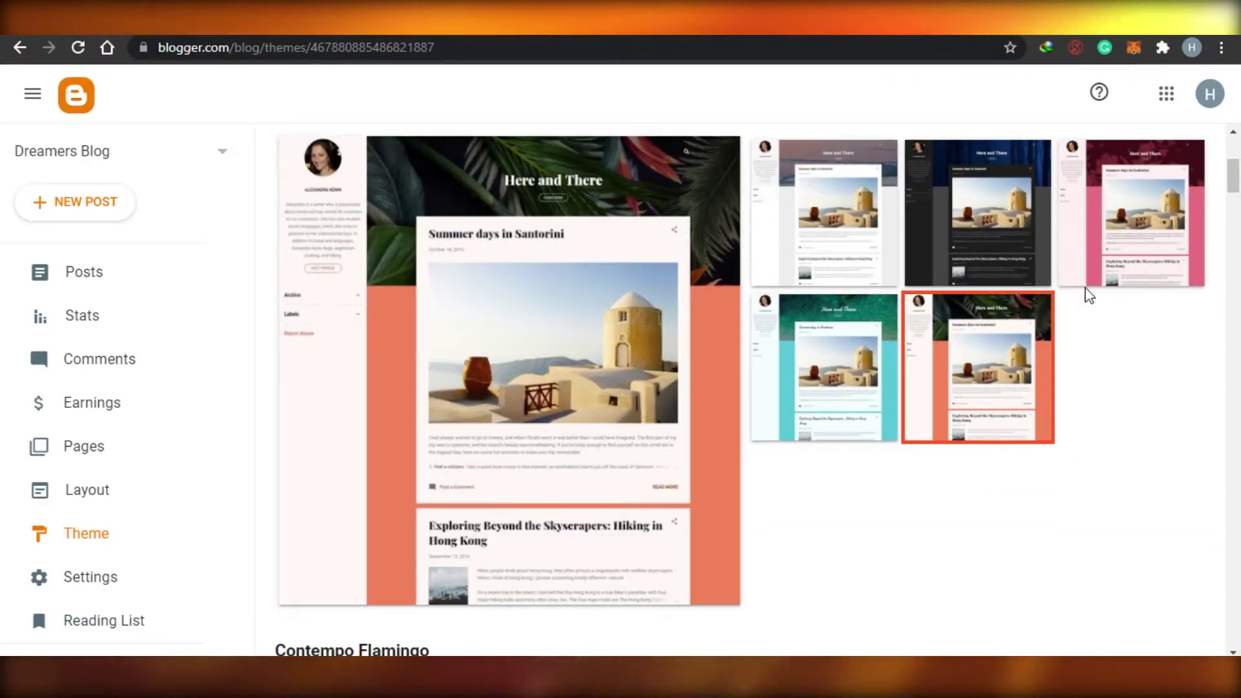
pyautogui.moveTo(1238, 173); pyautogui.dragTo(1239, 191)
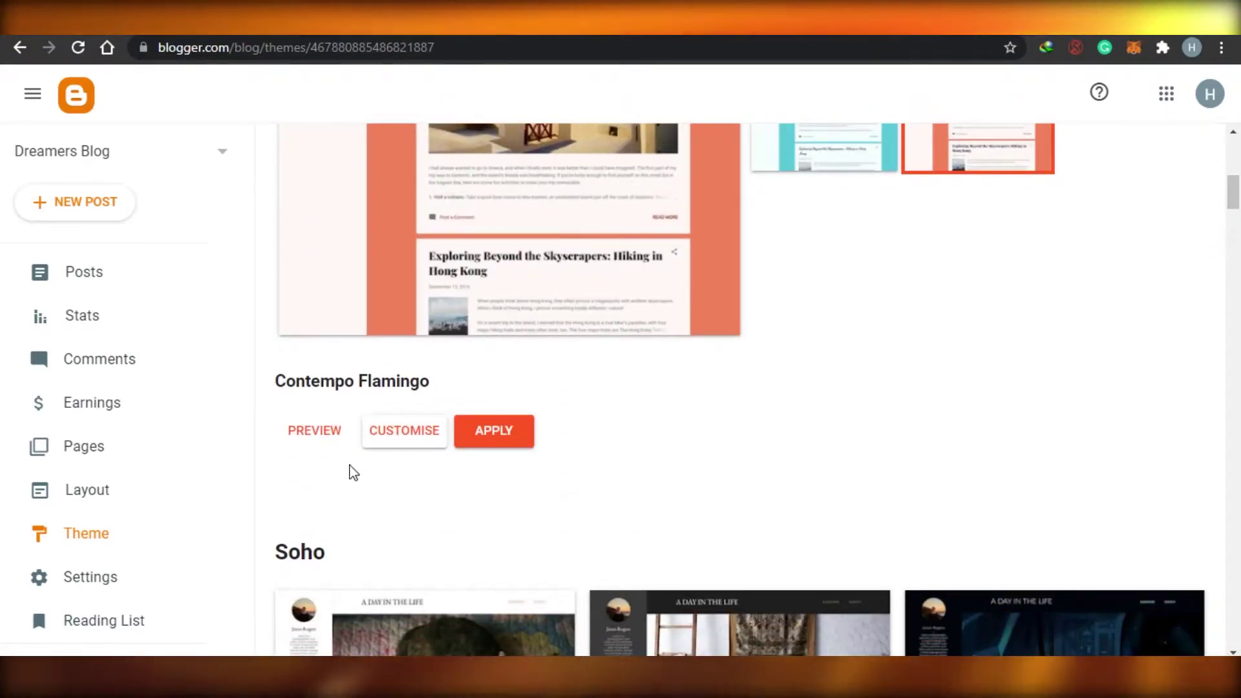
pyautogui.click(407, 432)
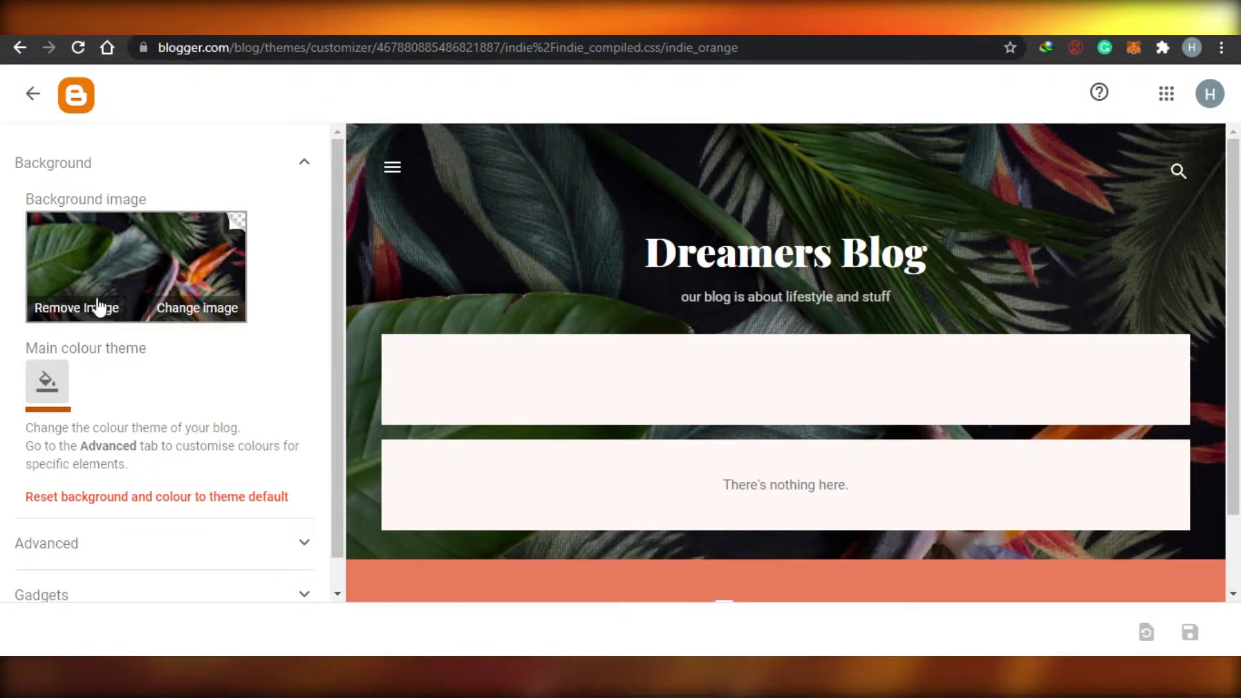
# Replace the theme's background image with the colourful graffiti mural and set the main colour theme to dark red.
pyautogui.click(200, 308)
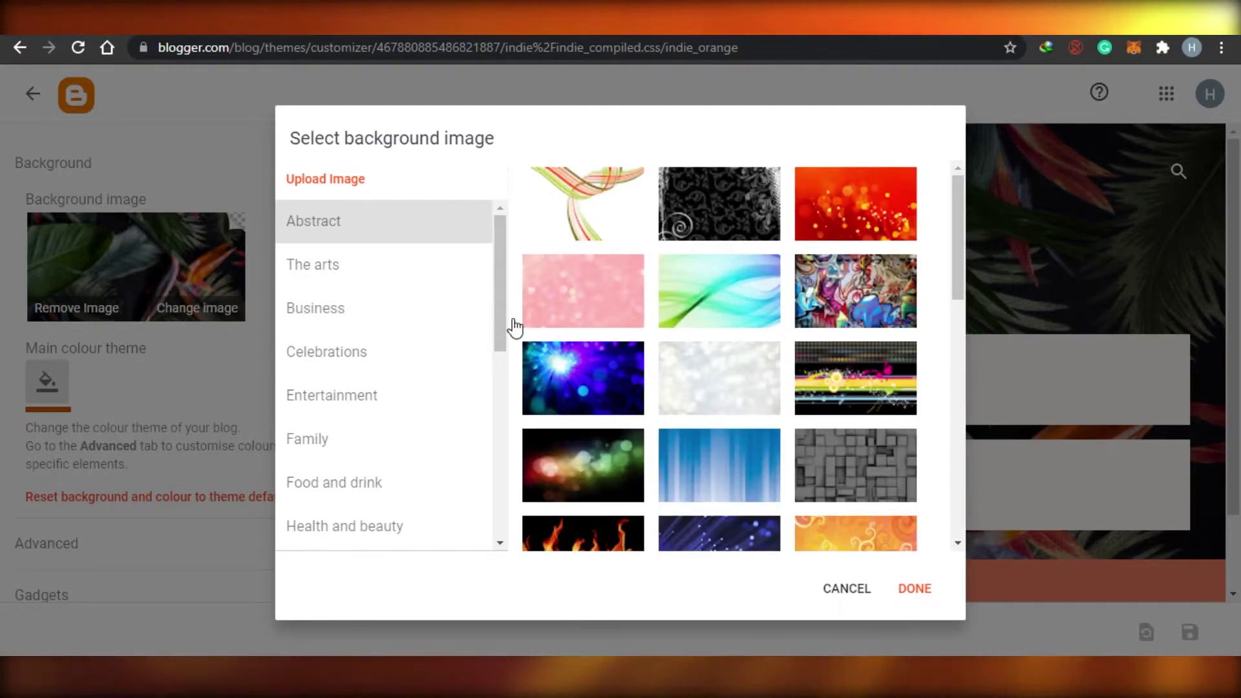
pyautogui.moveTo(501, 311)
pyautogui.mouseDown()
pyautogui.moveTo(505, 394)
pyautogui.moveTo(504, 324)
pyautogui.mouseUp()
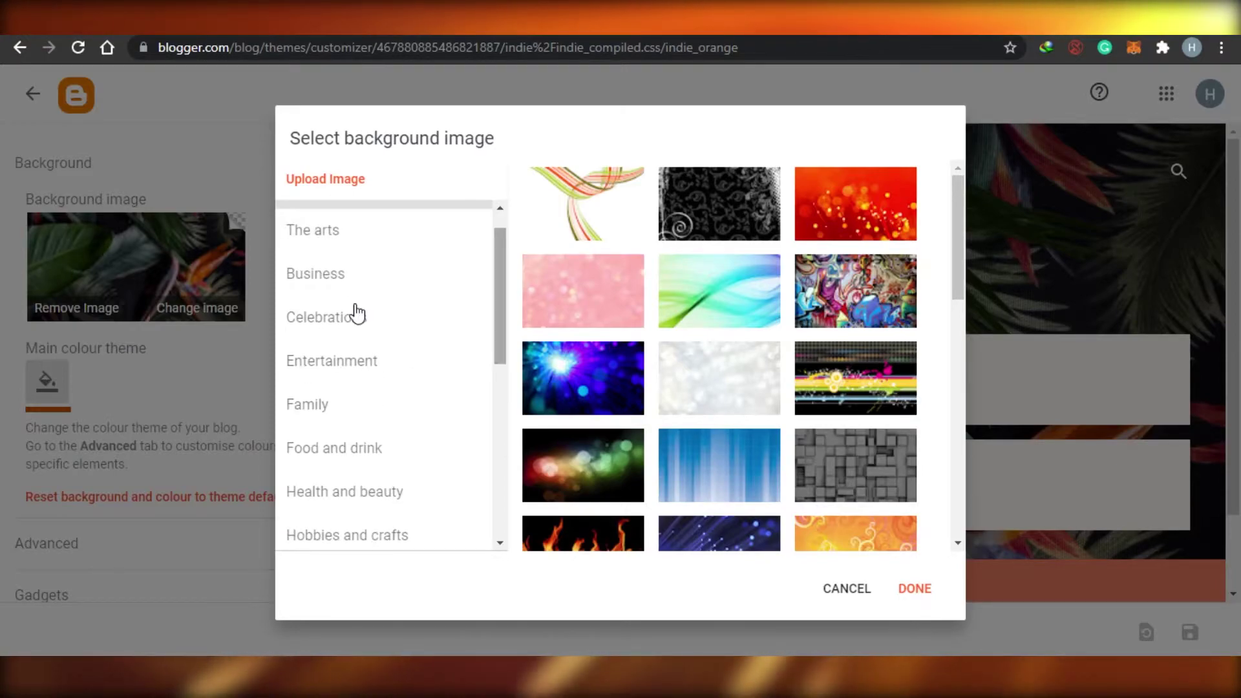
pyautogui.click(315, 244)
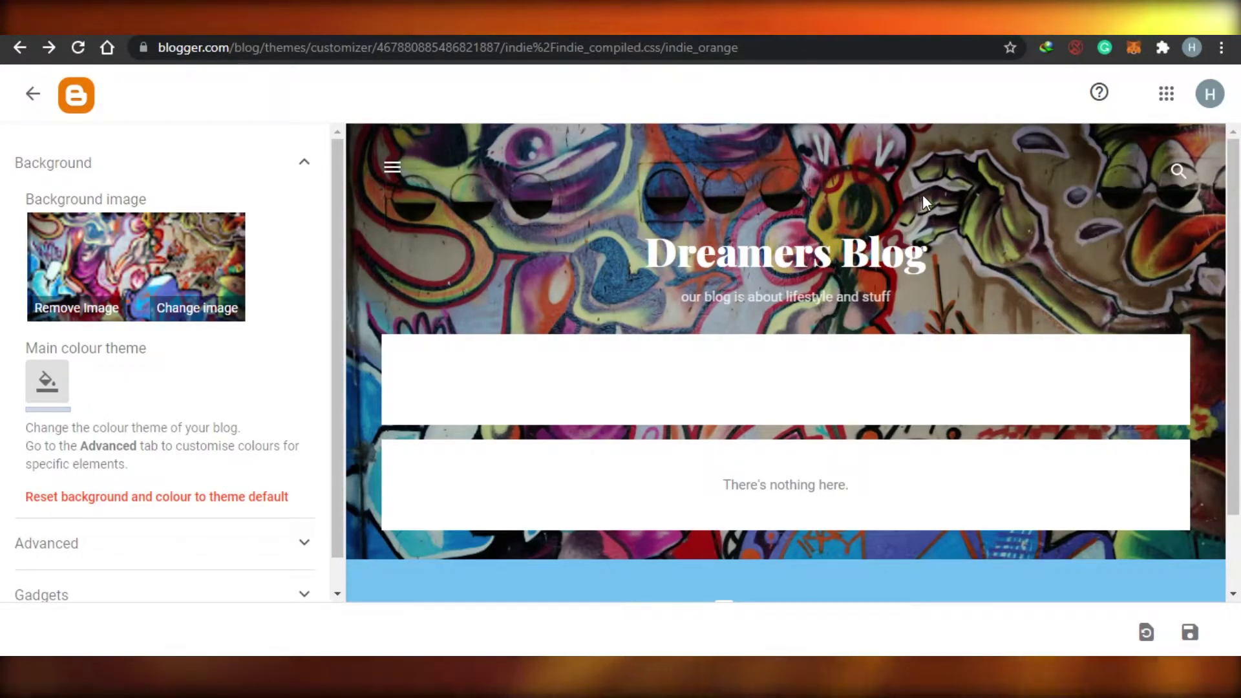
pyautogui.click(48, 383)
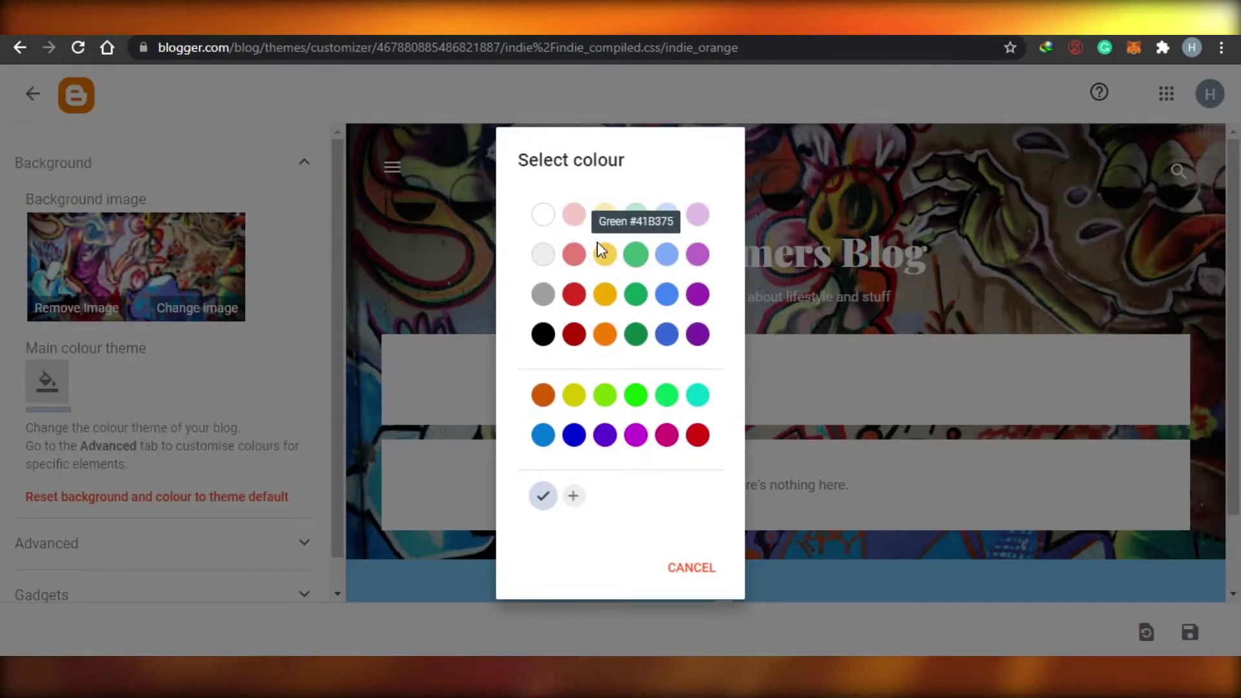
pyautogui.click(574, 335)
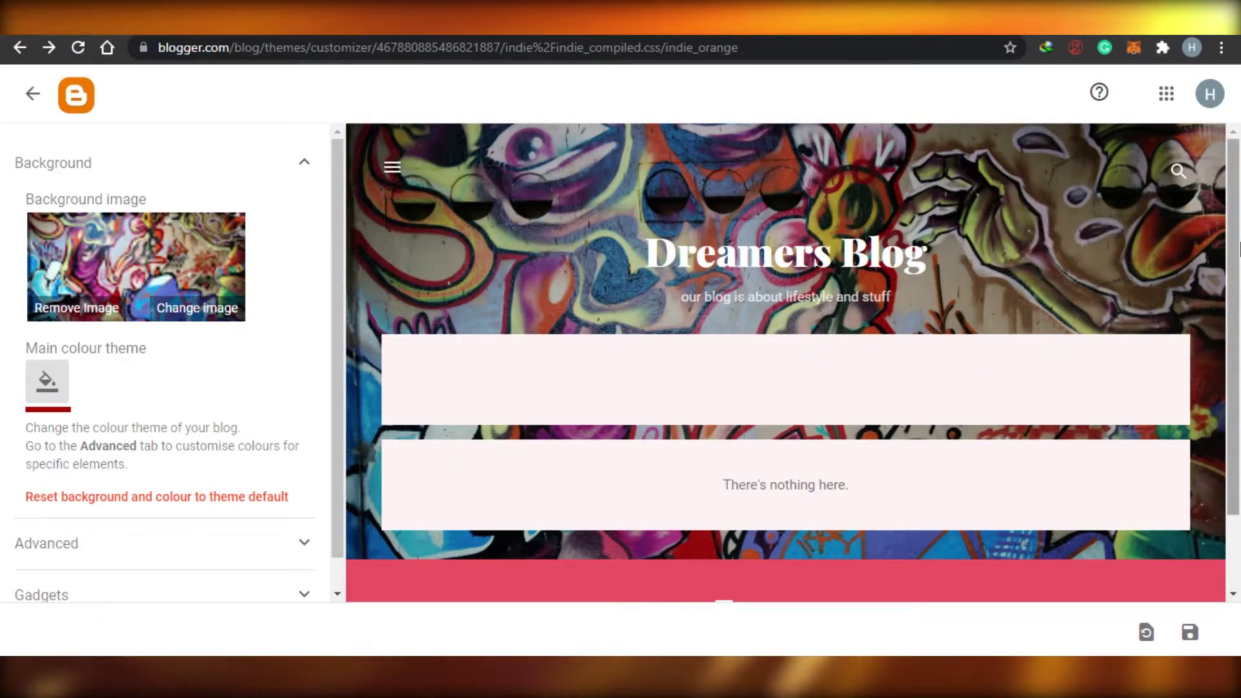
# Set the Page Text colour to black from the theme colours in the advanced theme options.
pyautogui.scroll(-2, 647, 485)
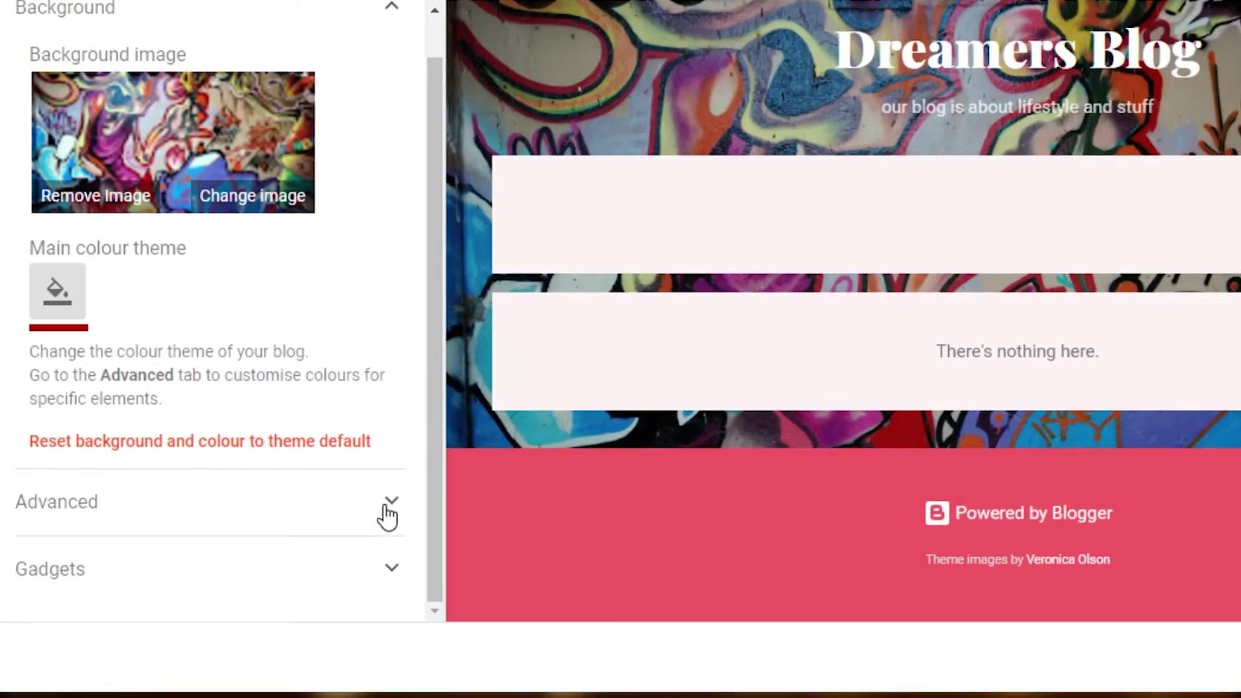
pyautogui.click(390, 505)
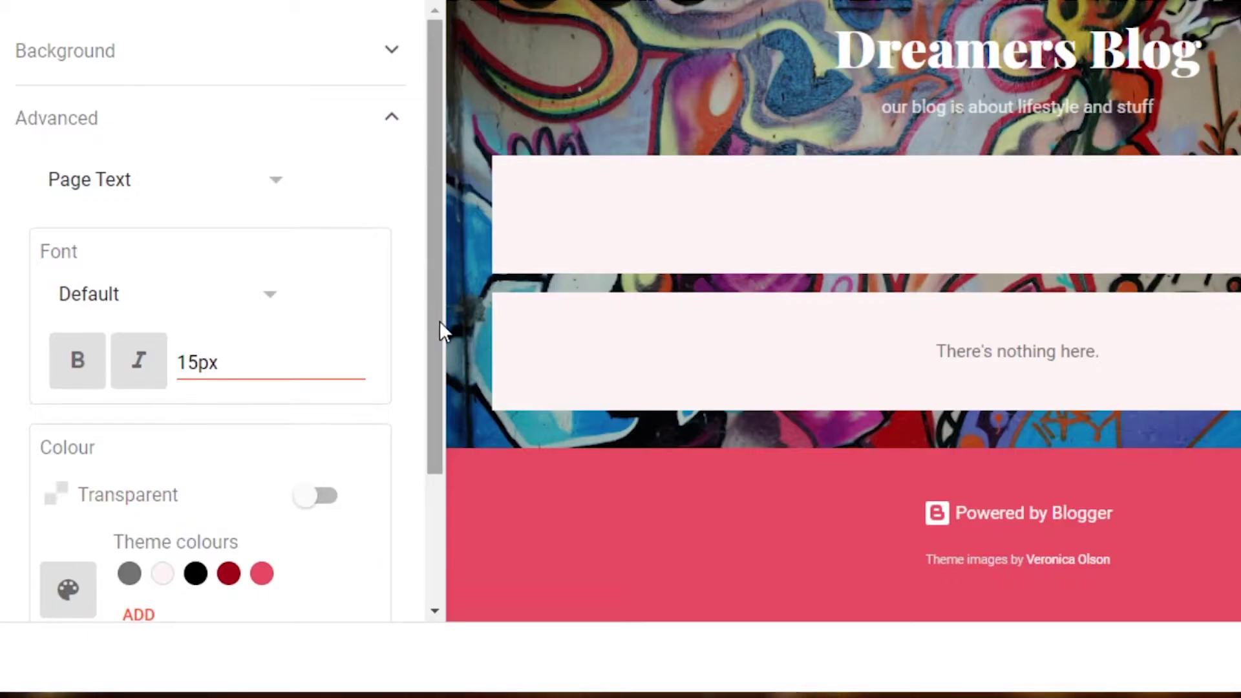
pyautogui.scroll(-3, 439, 264)
pyautogui.scroll(2, 438, 301)
pyautogui.scroll(-2, 439, 297)
pyautogui.scroll(2, 439, 259)
pyautogui.scroll(-2, 438, 324)
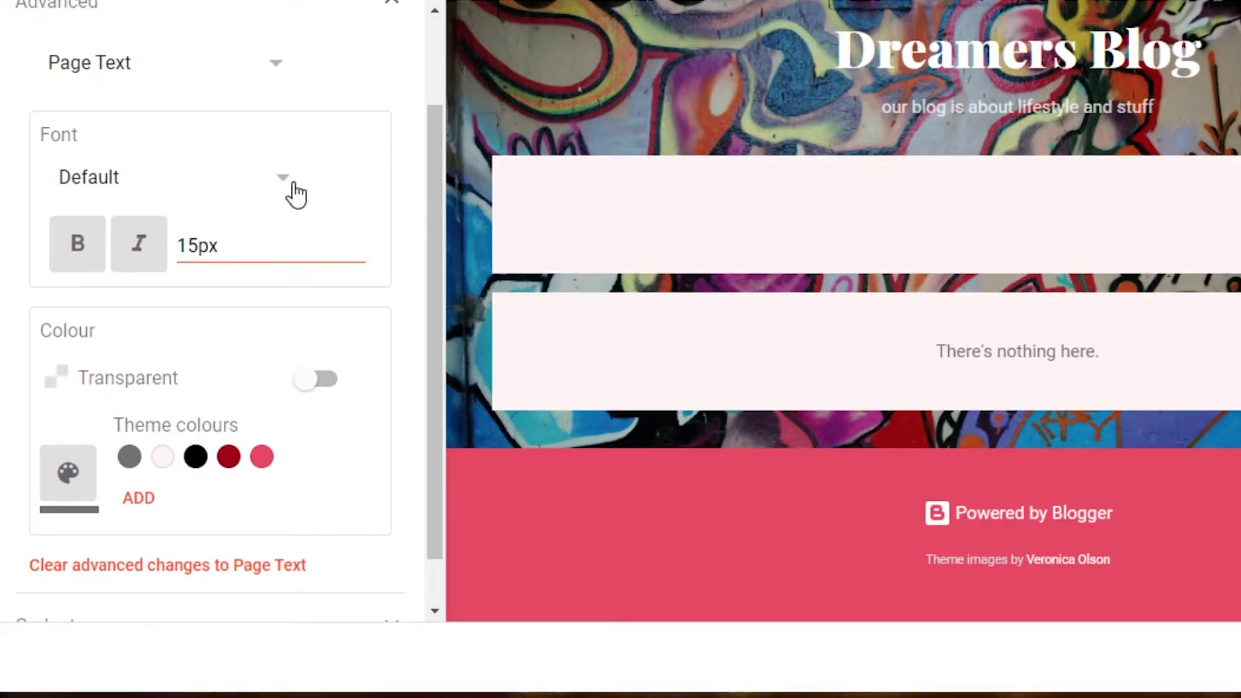
pyautogui.scroll(2, 433, 156)
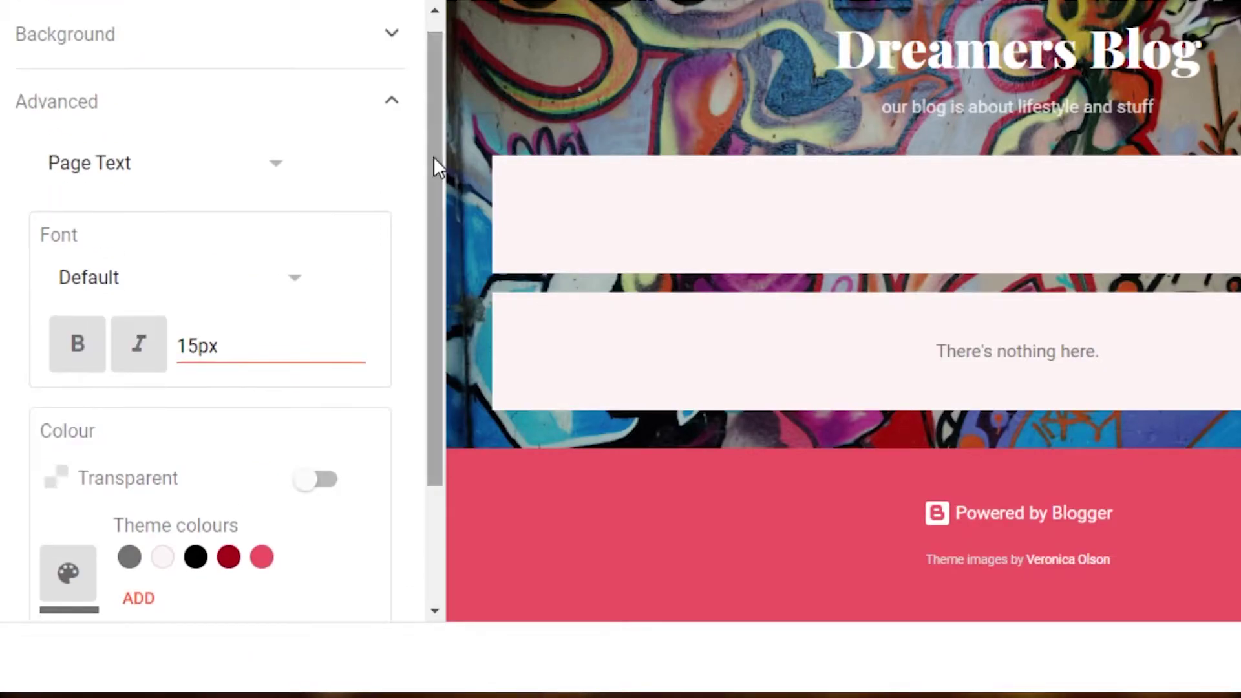
pyautogui.scroll(-3, 433, 332)
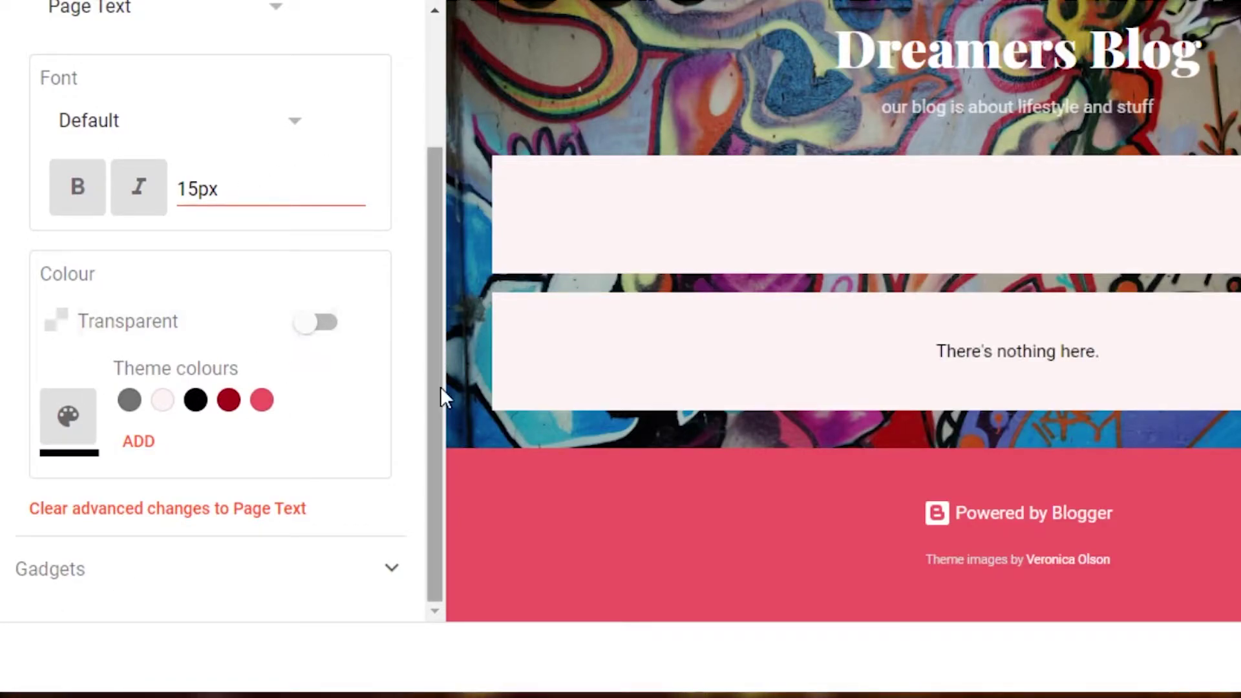
pyautogui.click(191, 408)
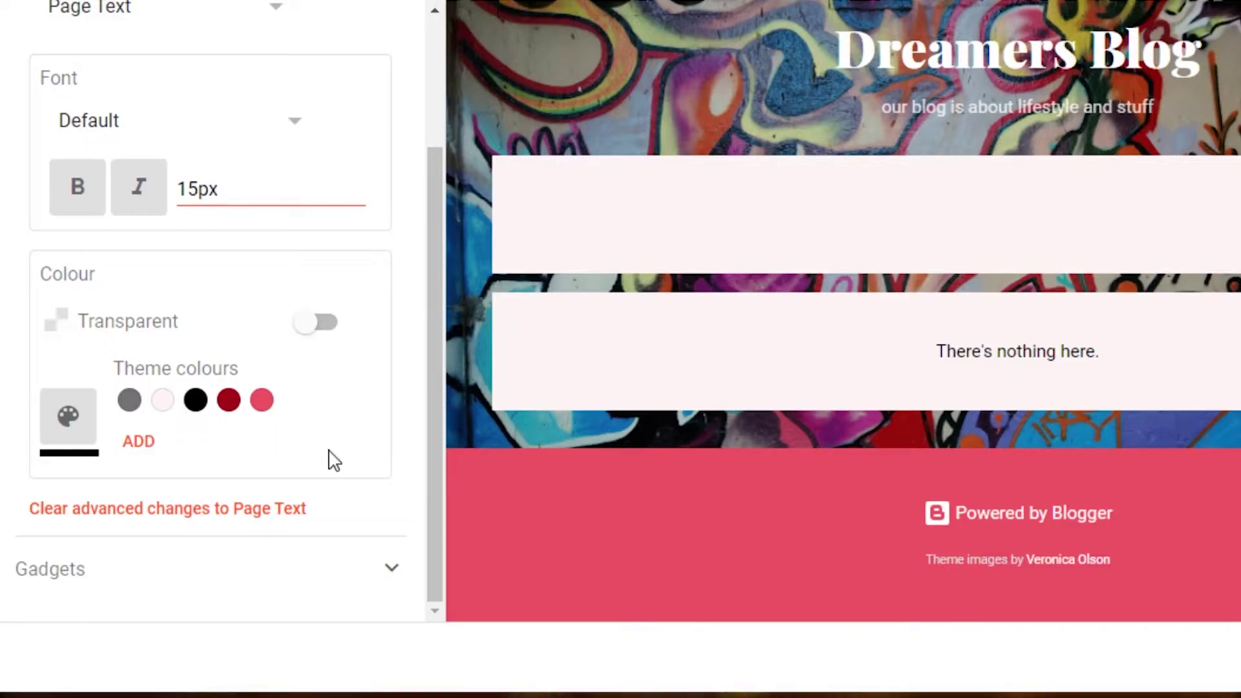
# Review the Page Text options and the blog preview, and return to the blog's posts overview.
pyautogui.moveTo(432, 453); pyautogui.dragTo(432, 306)
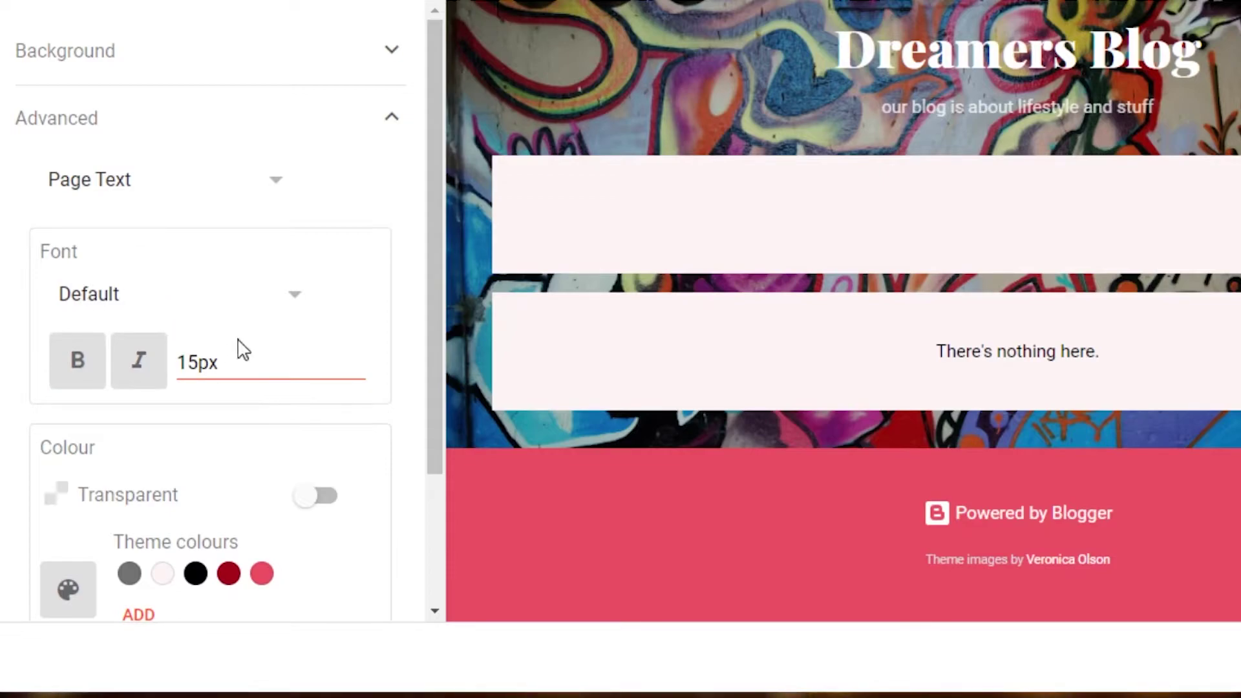
pyautogui.moveTo(435, 370); pyautogui.dragTo(358, 558)
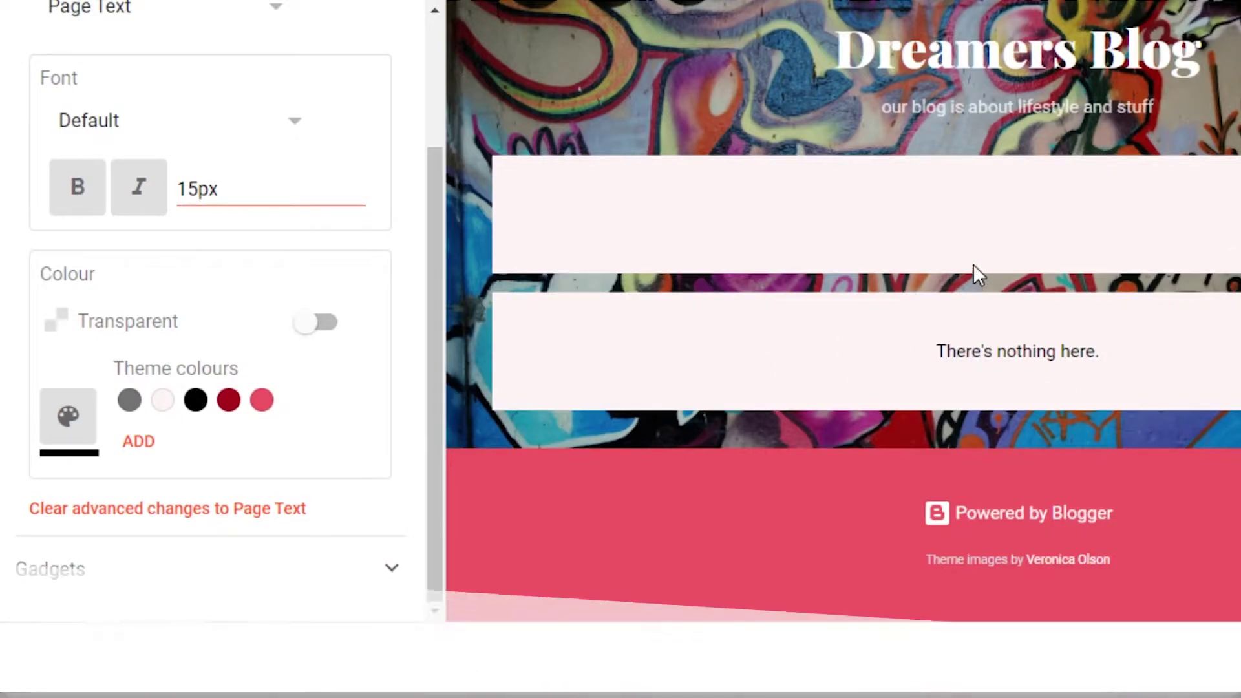
pyautogui.scroll(3, 401, 129)
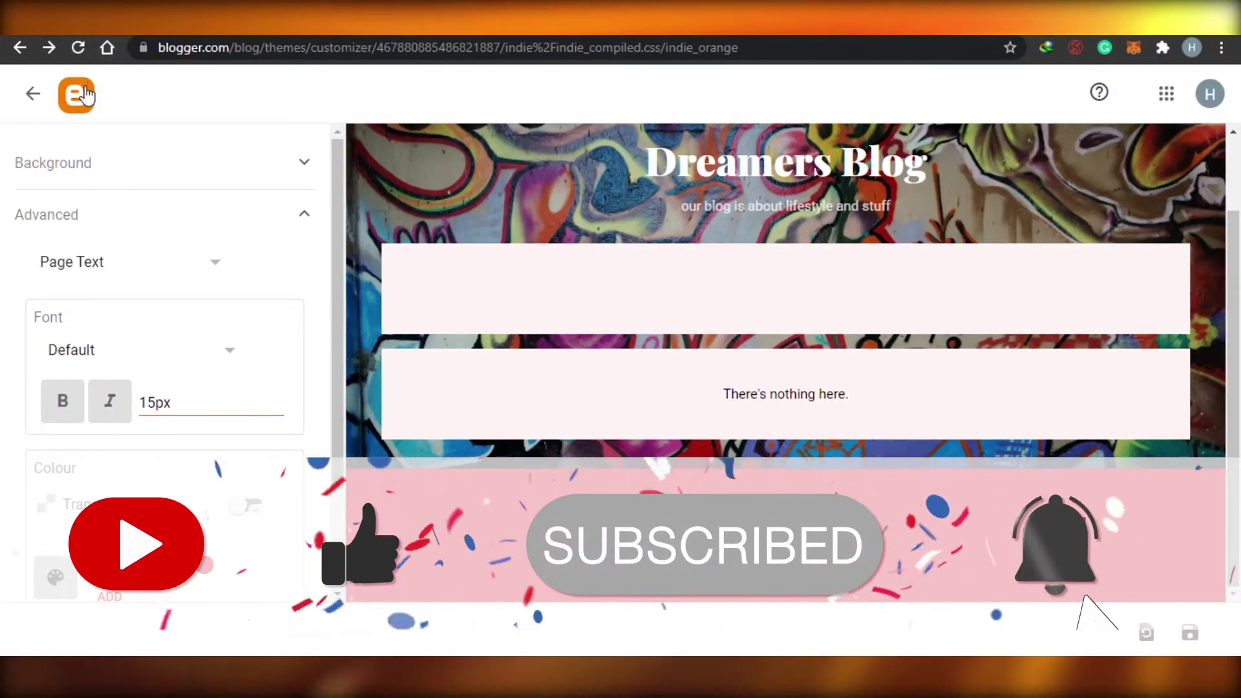
pyautogui.click(86, 95)
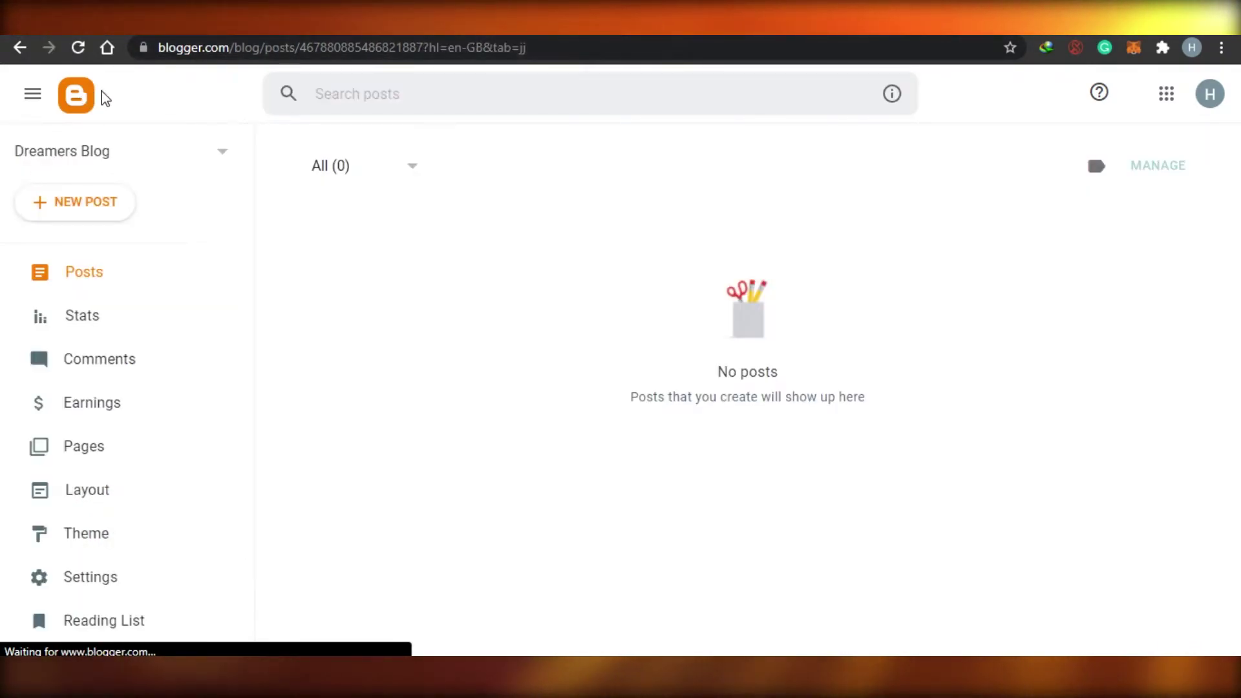
# Create a new post and paste the copied physical therapy article into its body.
pyautogui.click(89, 202)
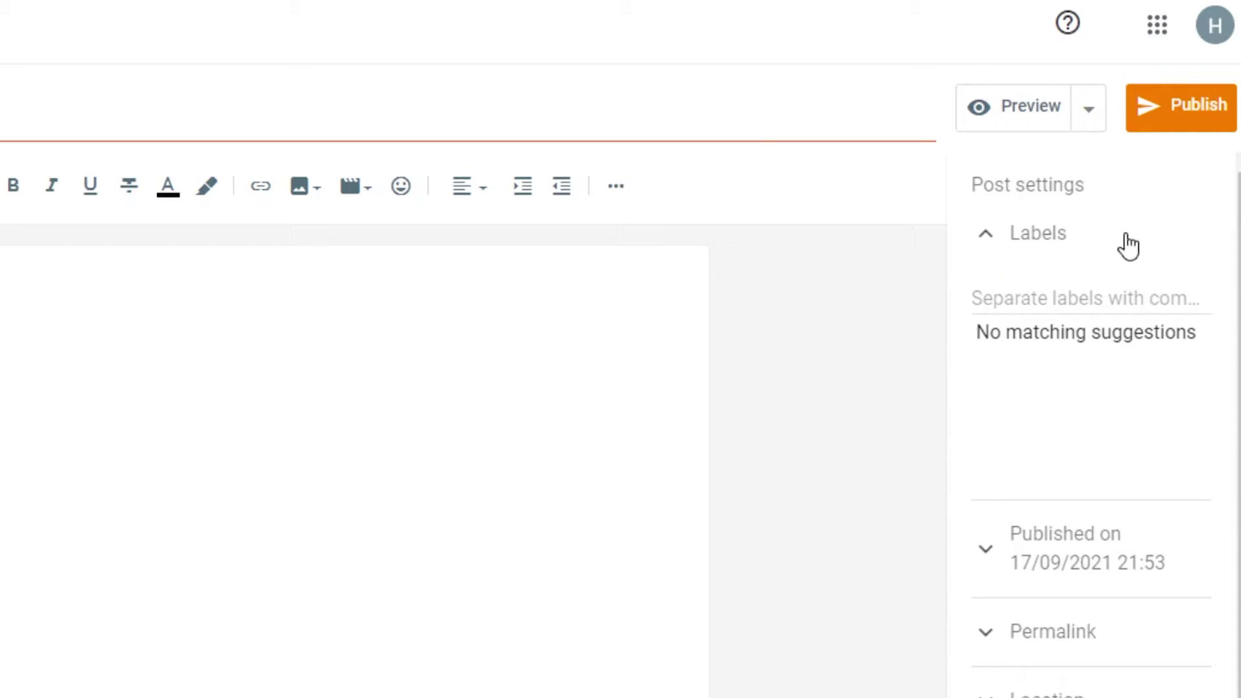
pyautogui.scroll(-1, 1237, 550)
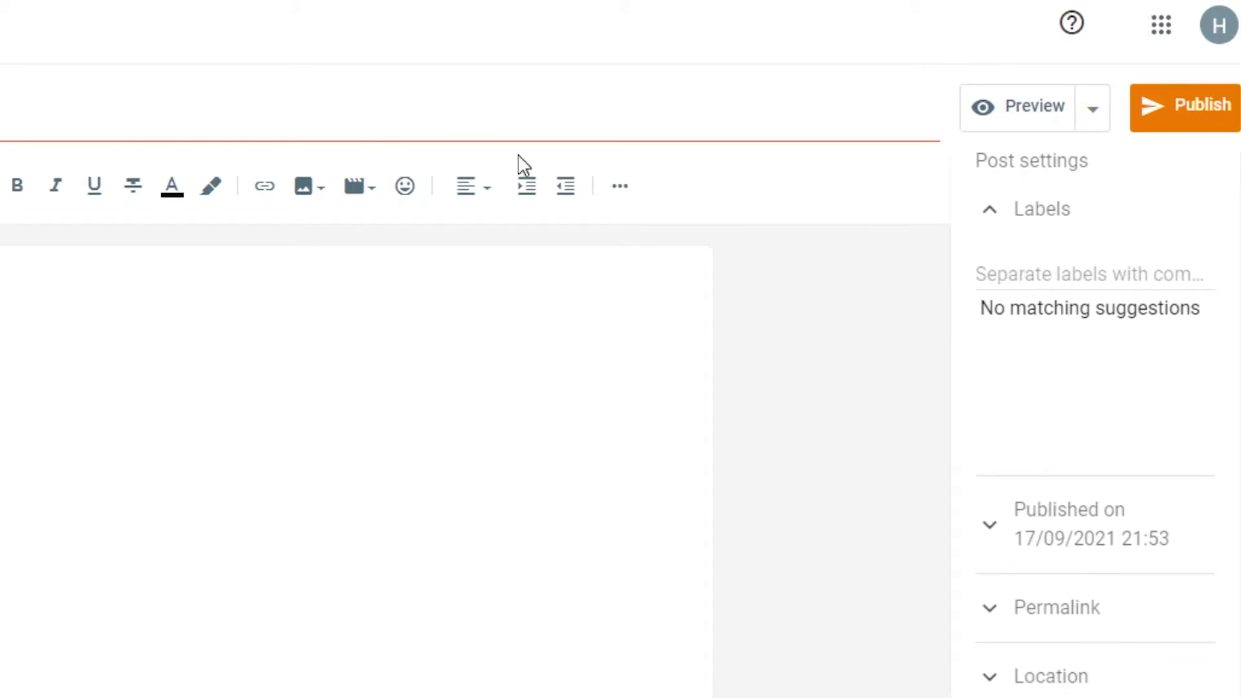
pyautogui.click(363, 371)
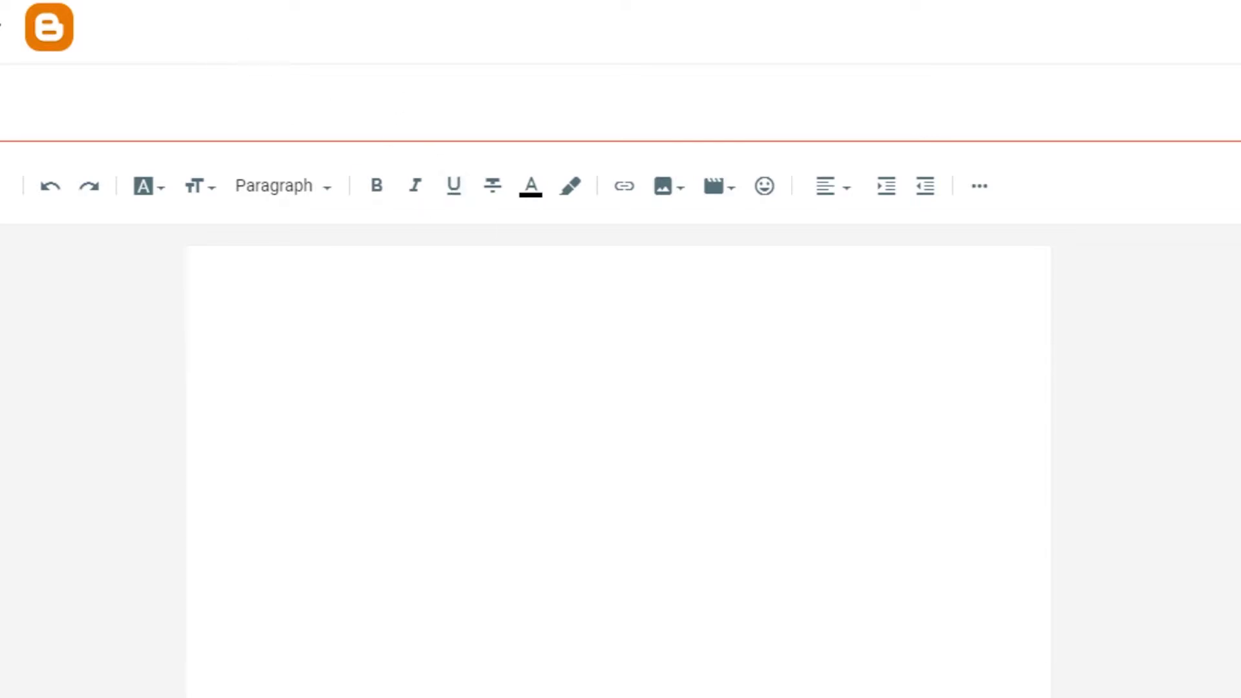
pyautogui.click(399, 303)
pyautogui.rightClick(366, 300)
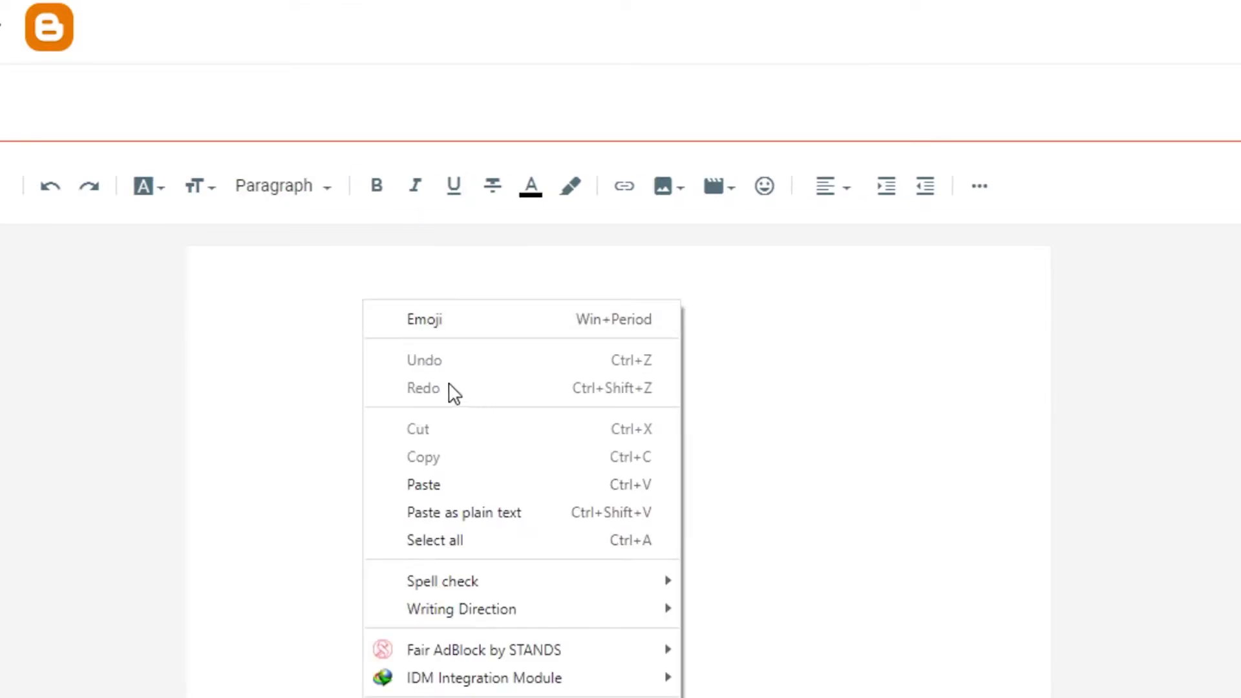
pyautogui.click(424, 485)
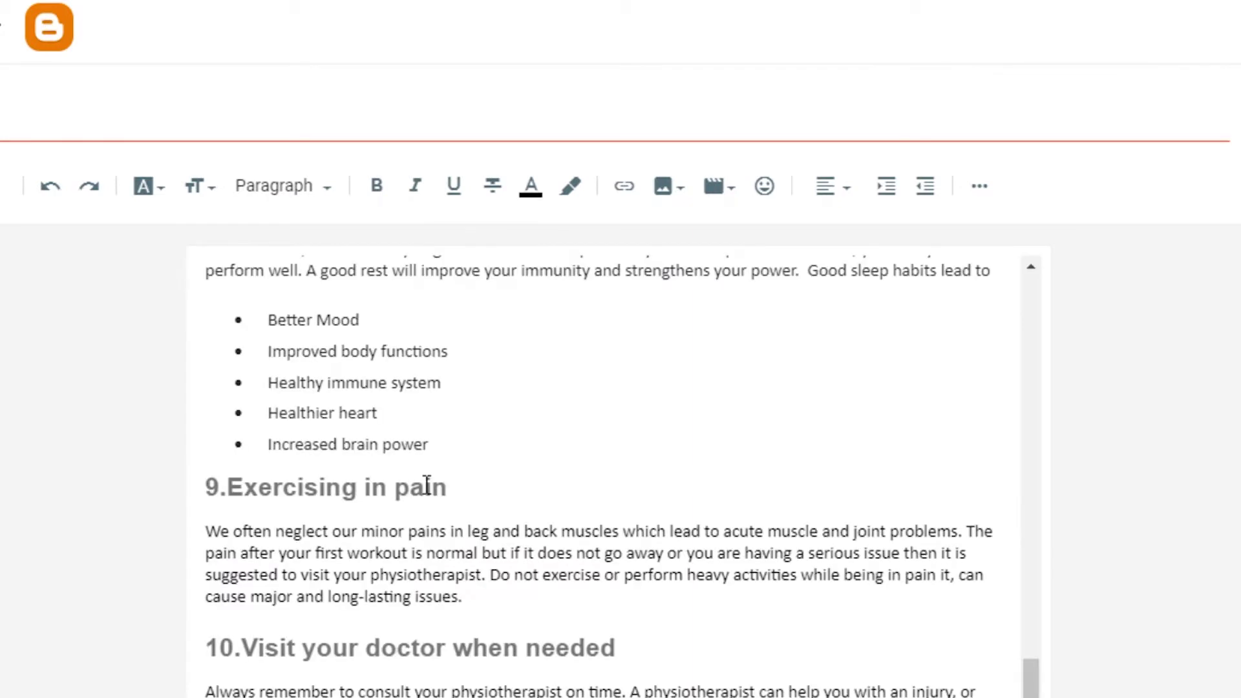
# Copy the heading "10 things you should avoid during physical therapy" from the article's start into the post title.
pyautogui.scroll(10, 1042, 627)
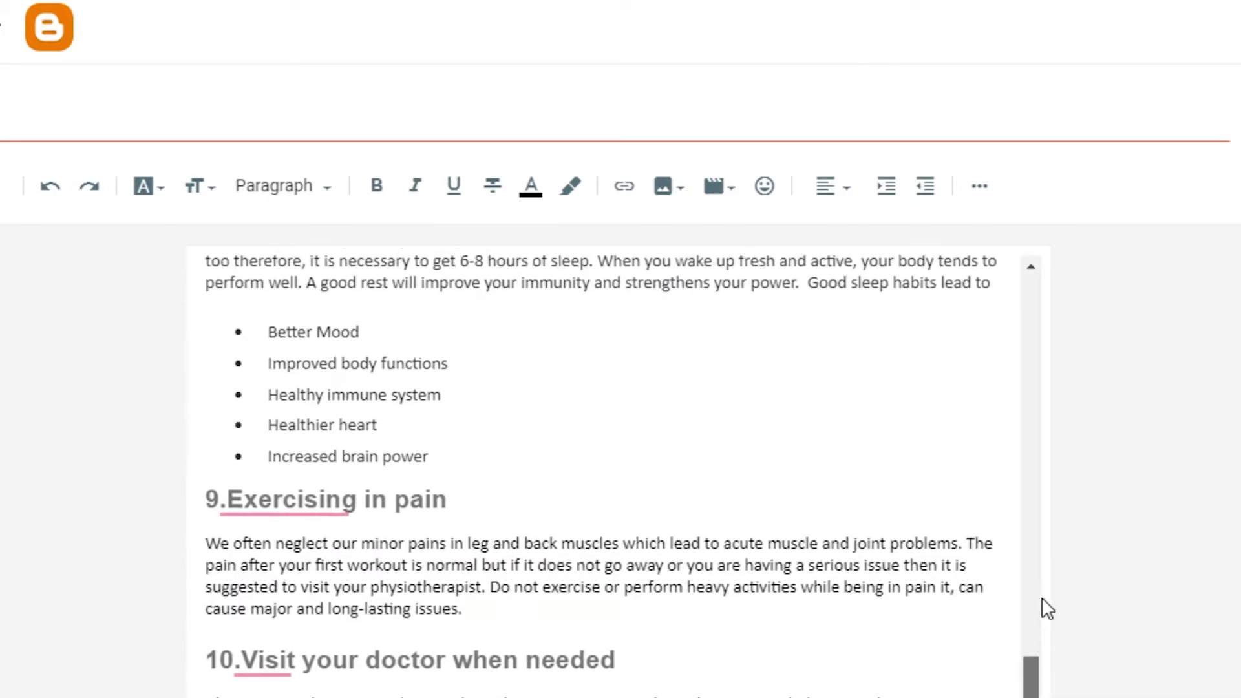
pyautogui.scroll(10, 1043, 397)
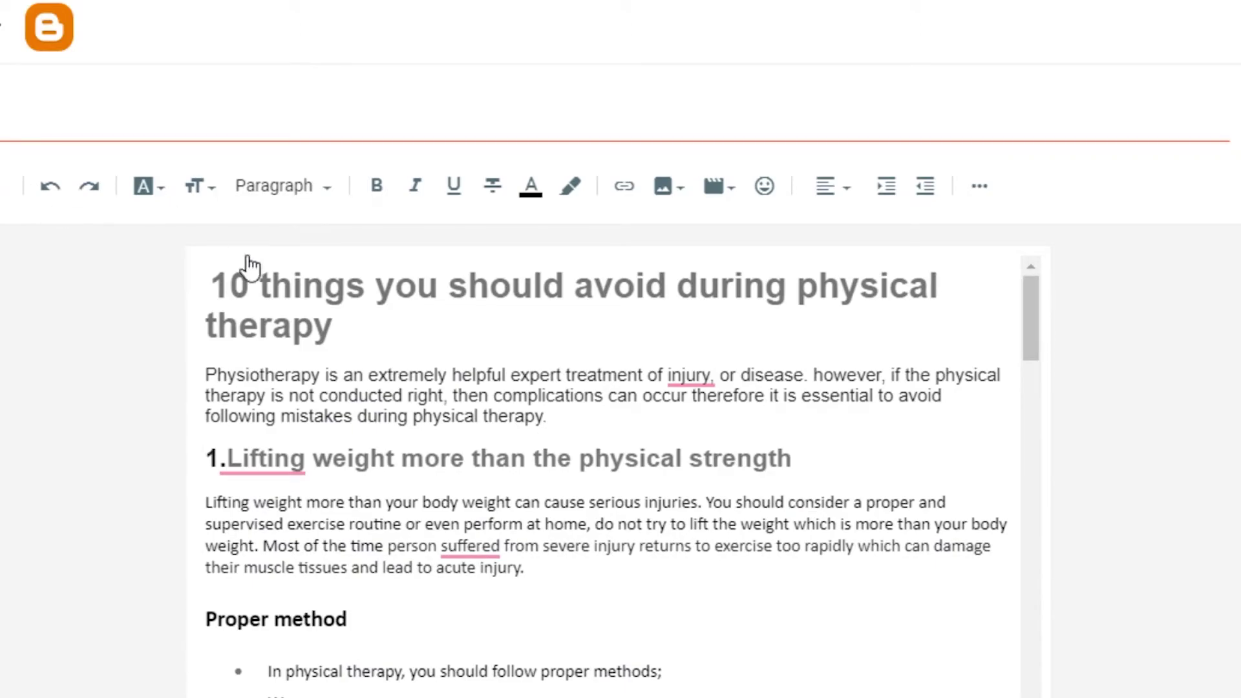
pyautogui.moveTo(215, 285); pyautogui.dragTo(357, 325)
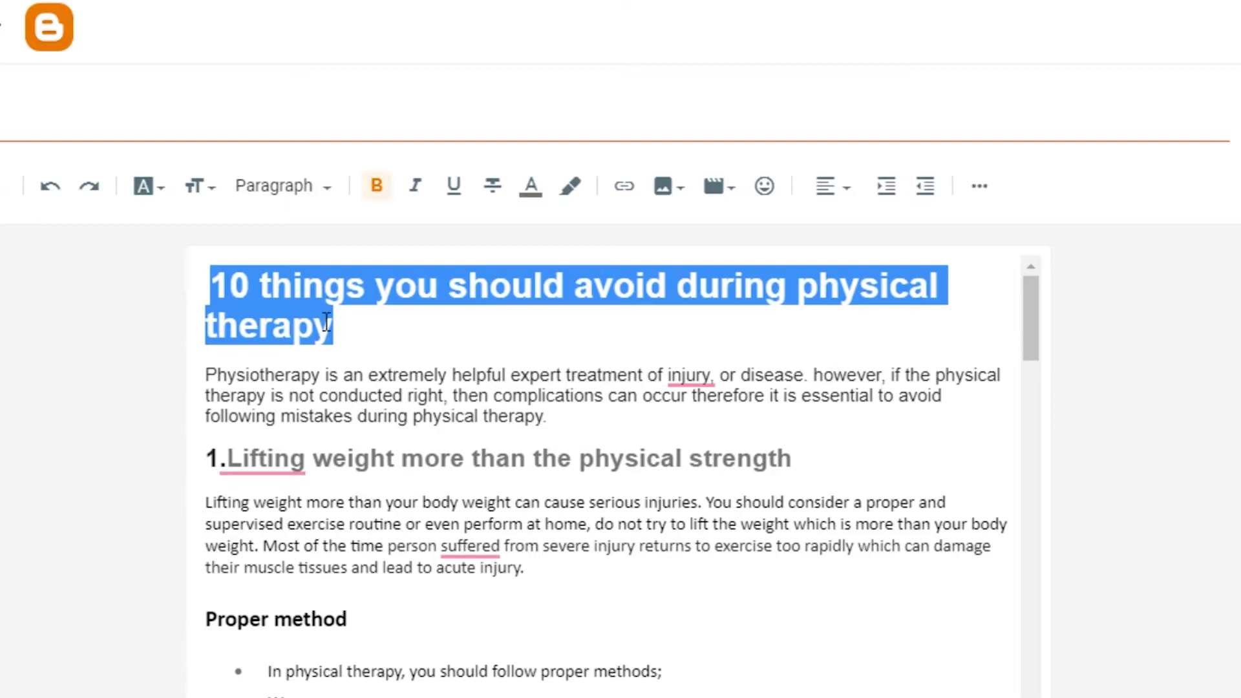
pyautogui.rightClick(334, 327)
pyautogui.click(398, 414)
pyautogui.rightClick(3, 123)
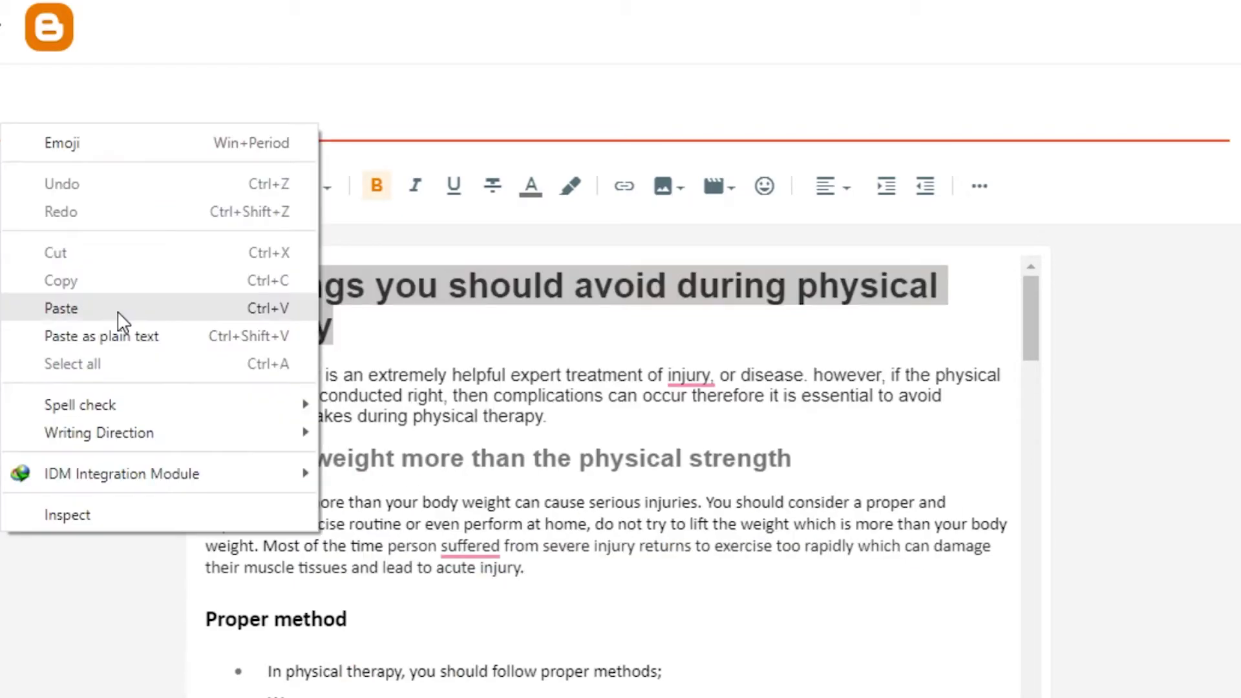
pyautogui.click(119, 310)
# Set the text colour of the article's main heading to black.
pyautogui.click(386, 349)
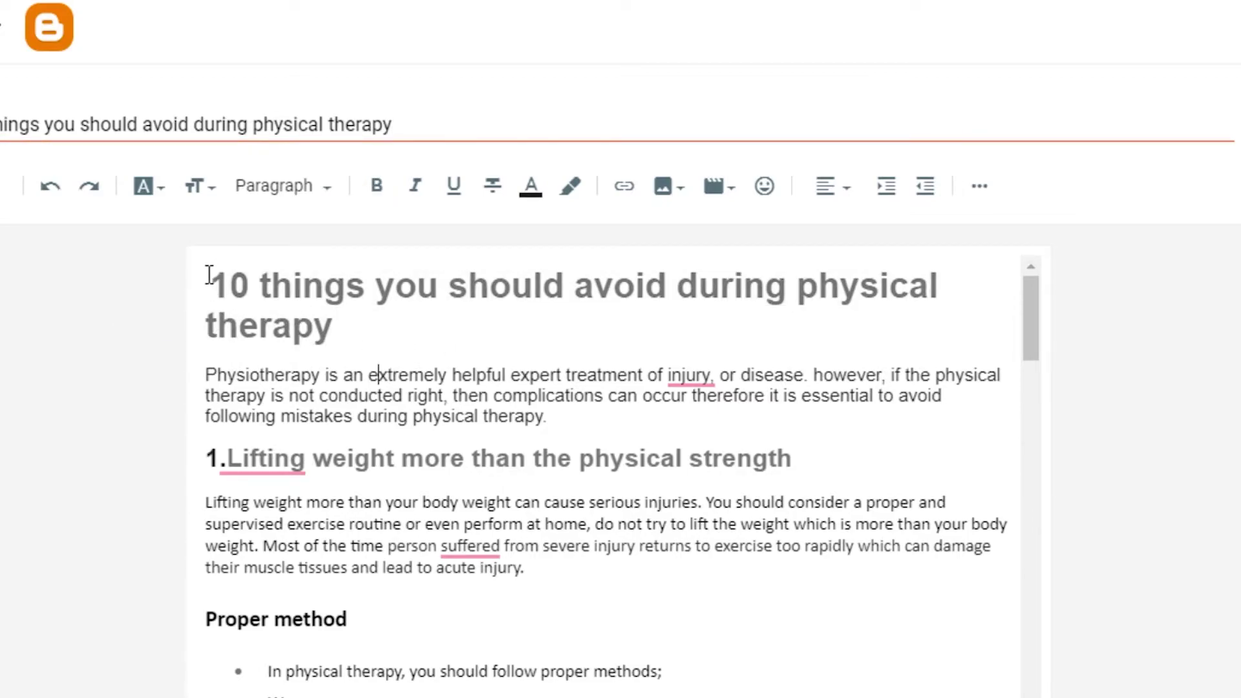
pyautogui.moveTo(209, 284); pyautogui.dragTo(358, 344)
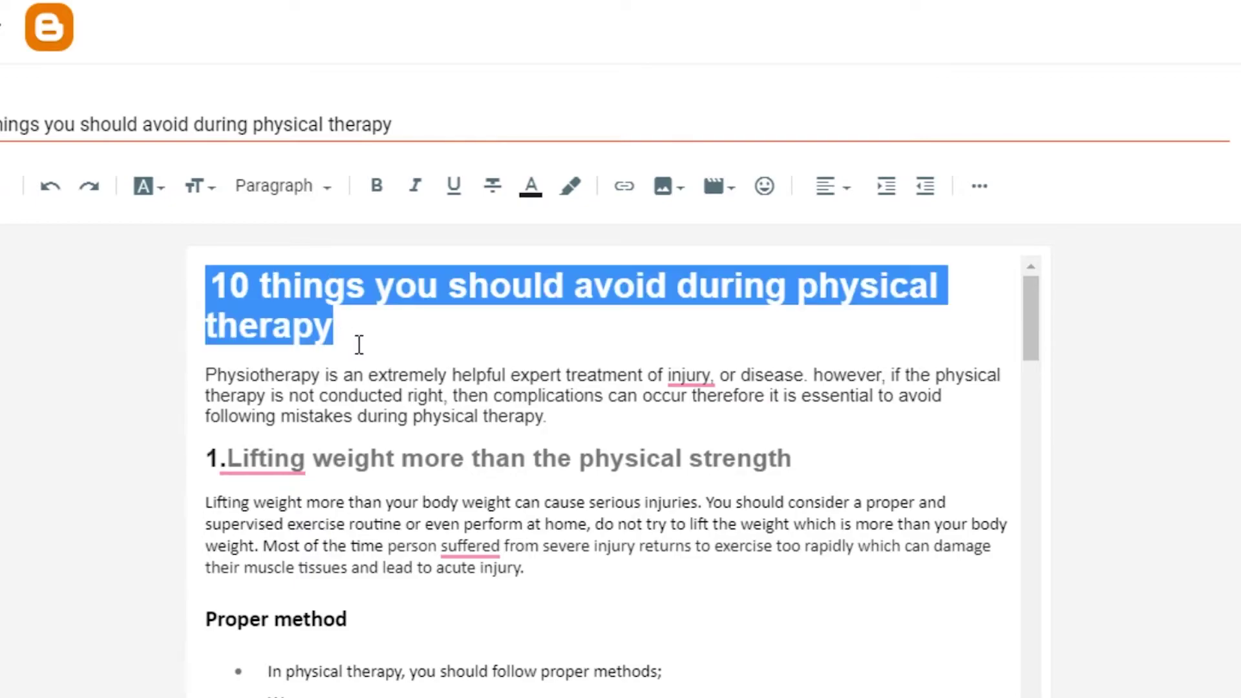
pyautogui.click(529, 187)
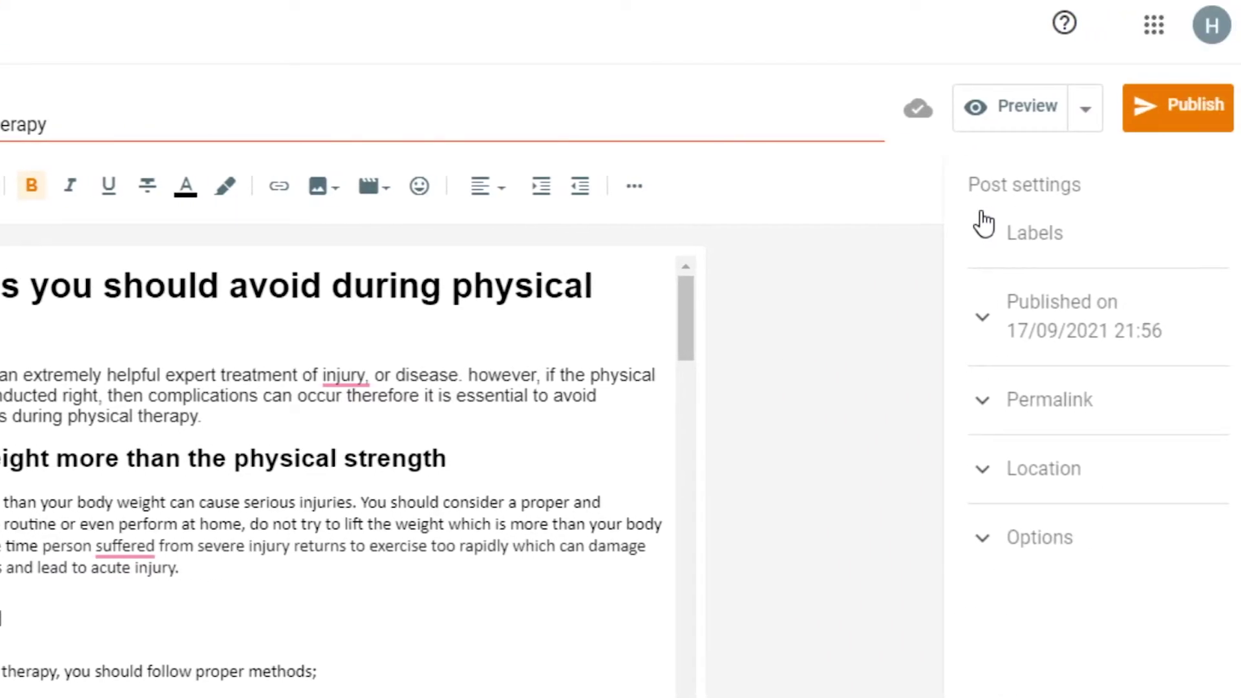
# View the Labels section of the post settings and set the post's permalink type to Custom permalink.
pyautogui.click(984, 224)
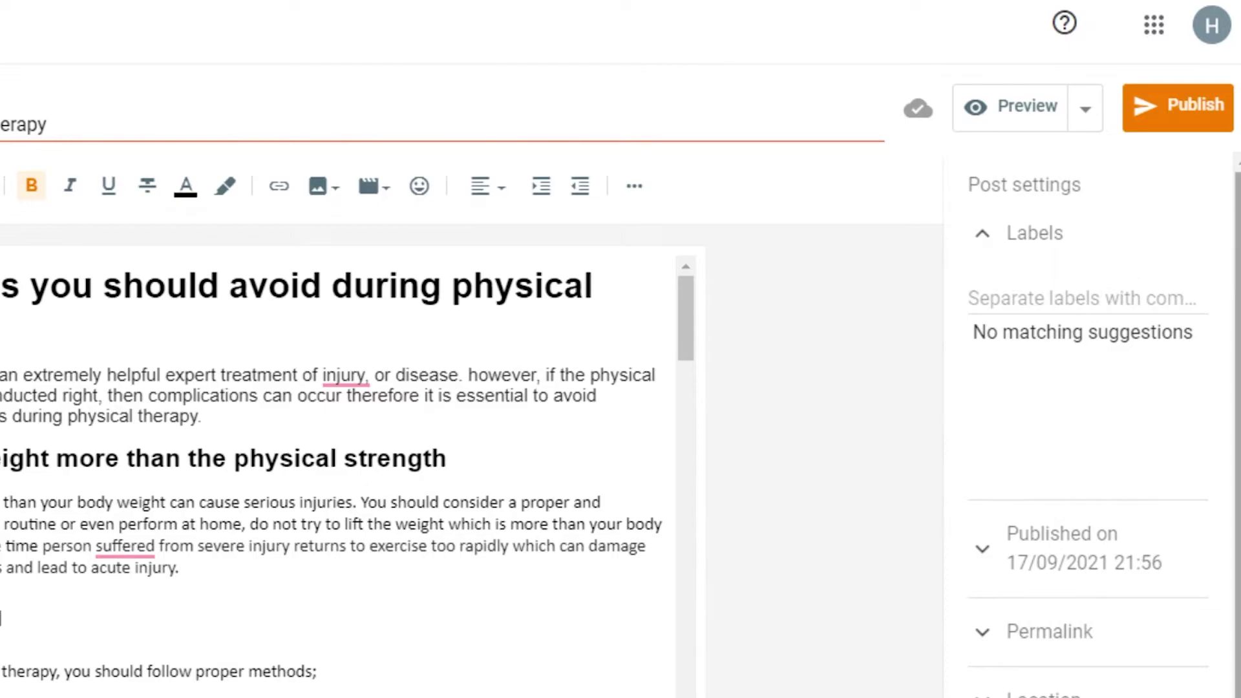
pyautogui.scroll(-1, 1099, 425)
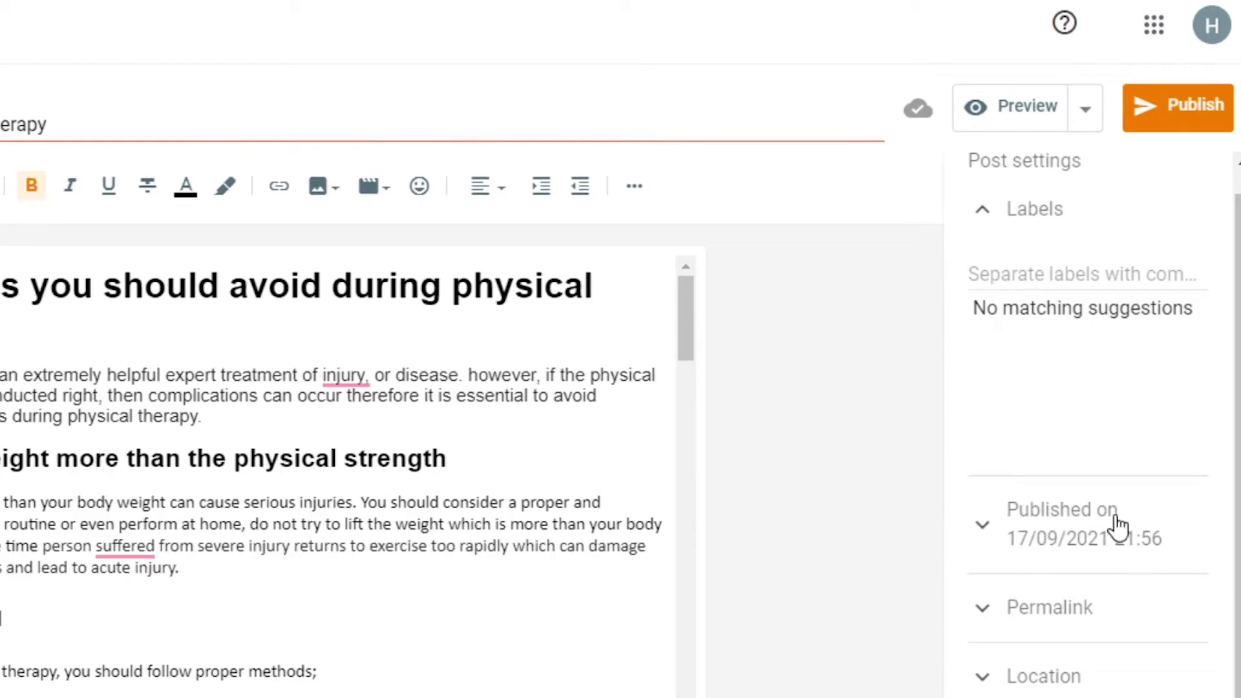
pyautogui.click(994, 610)
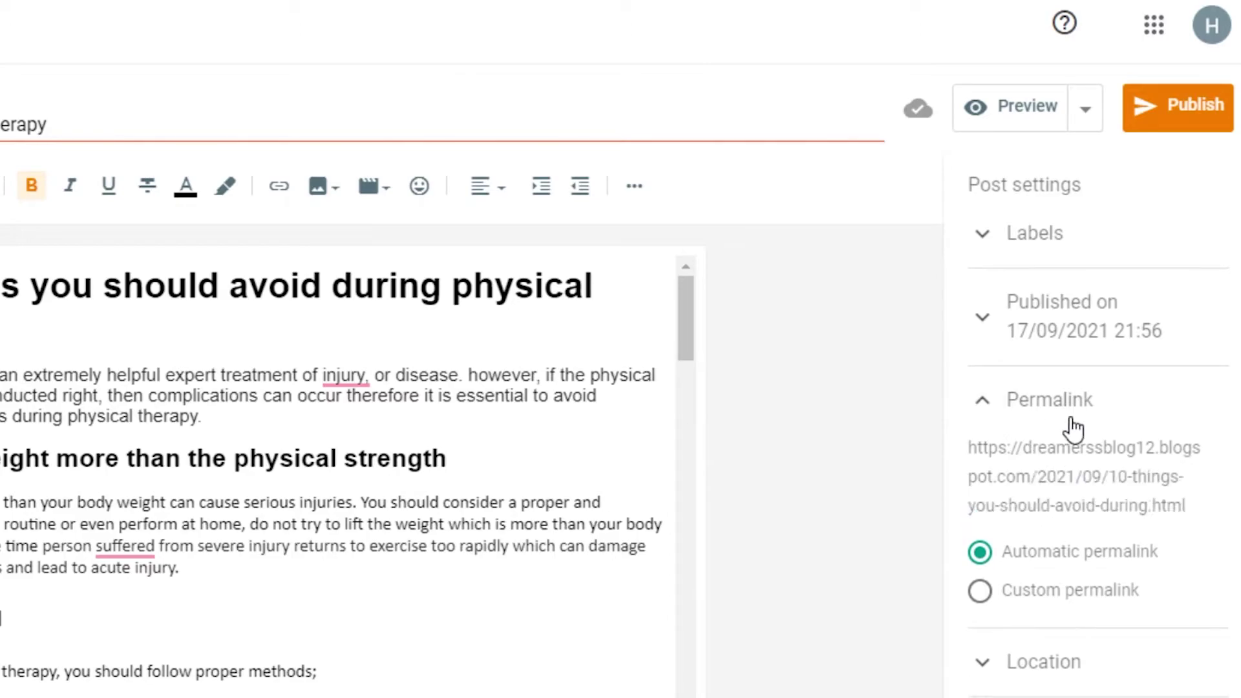
pyautogui.click(980, 591)
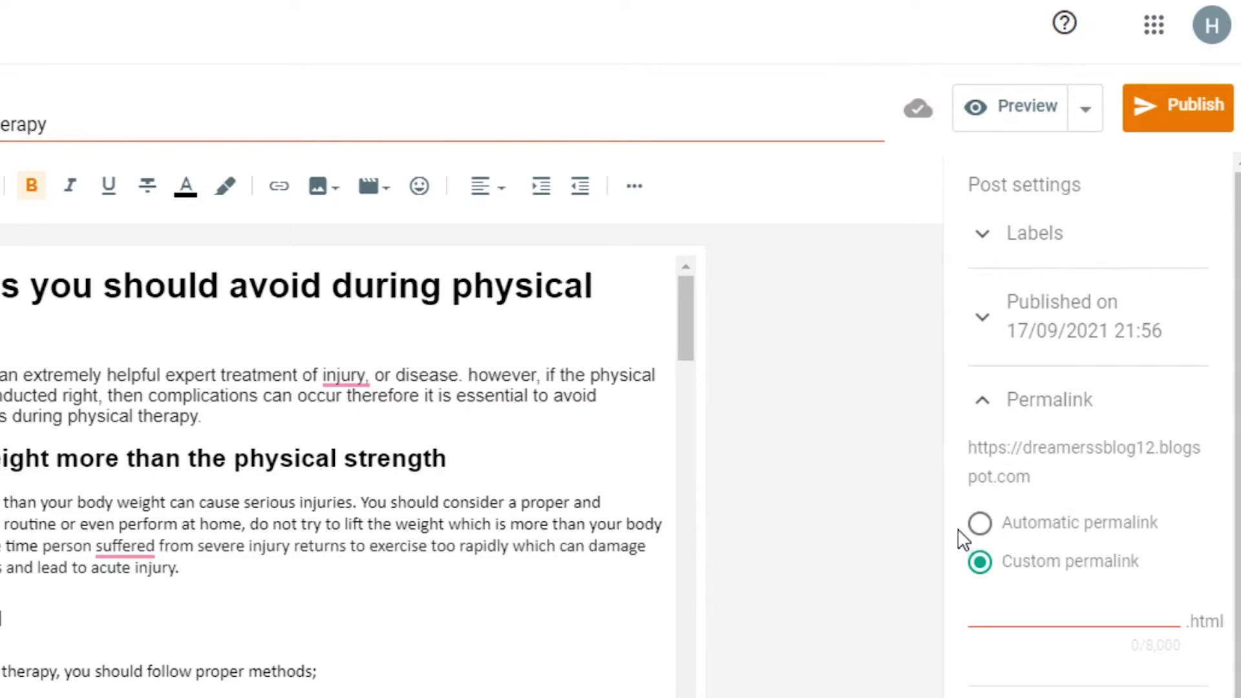
pyautogui.click(976, 523)
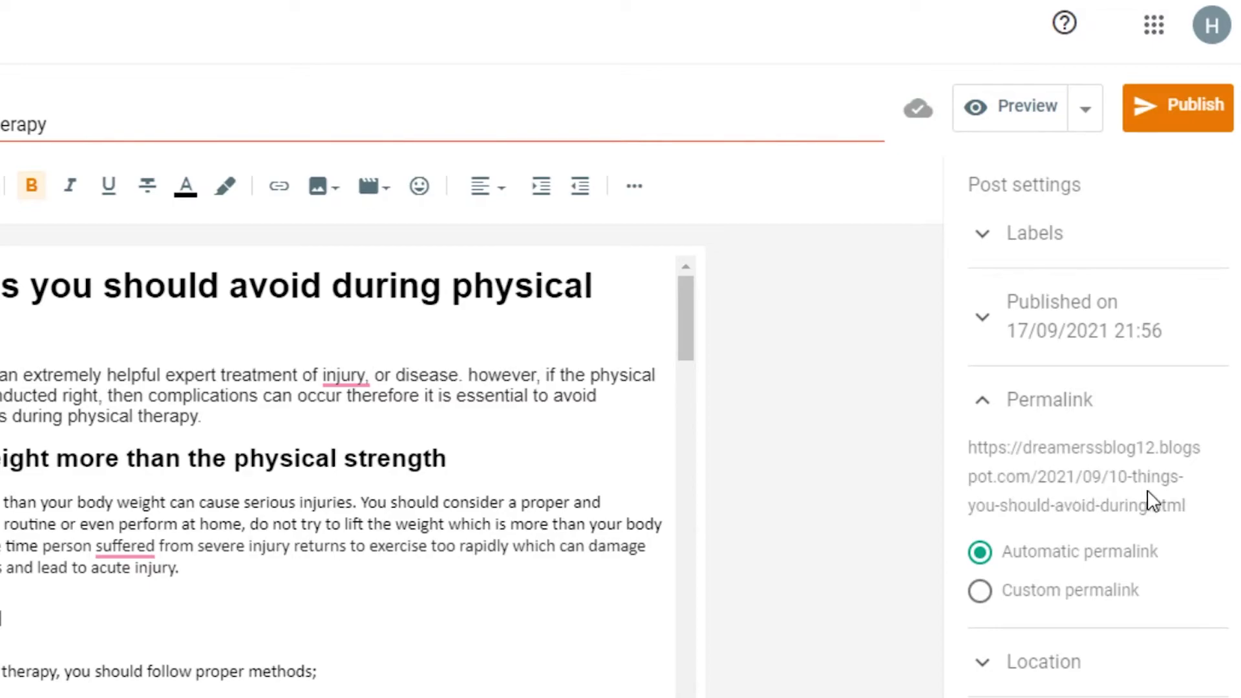
pyautogui.click(980, 591)
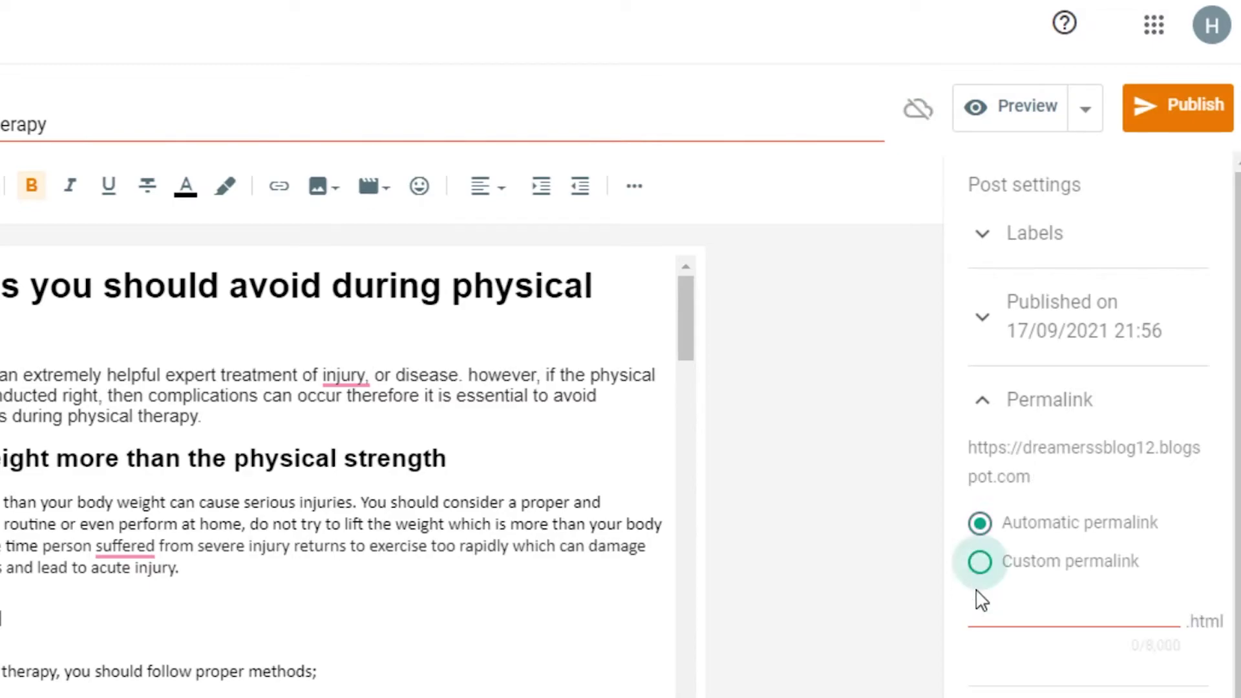
# Review the Location and the reader comment Options in the post settings.
pyautogui.scroll(-1, 992, 598)
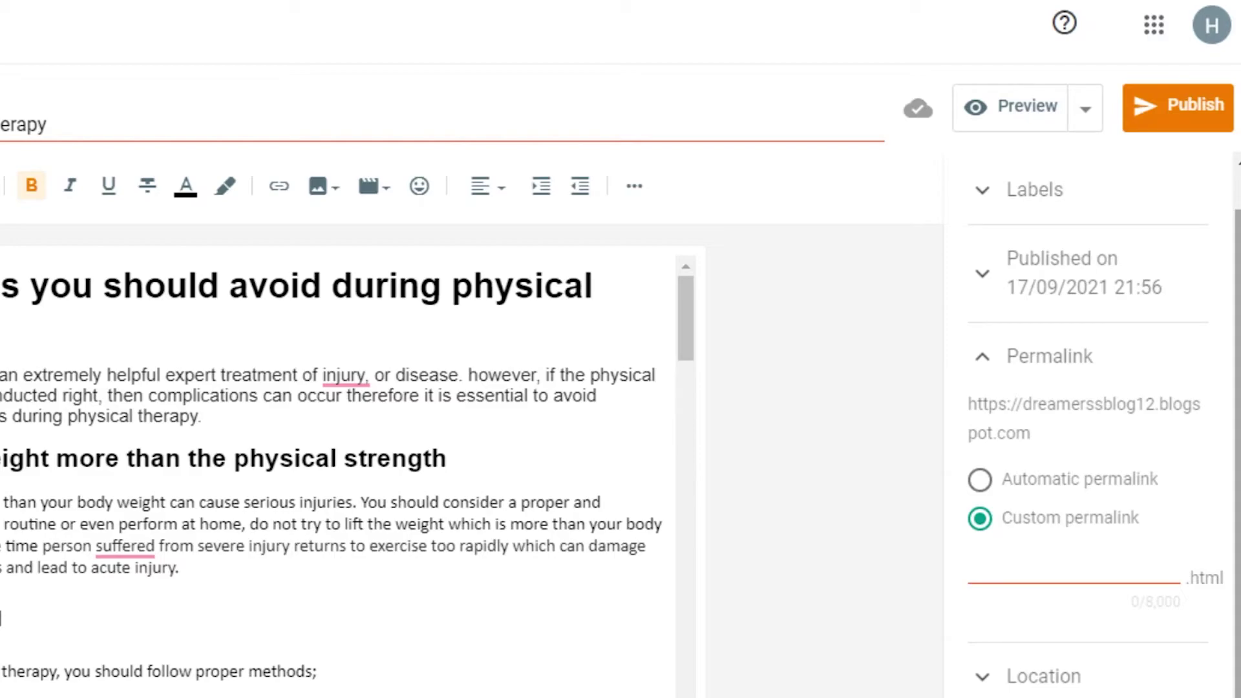
pyautogui.click(994, 685)
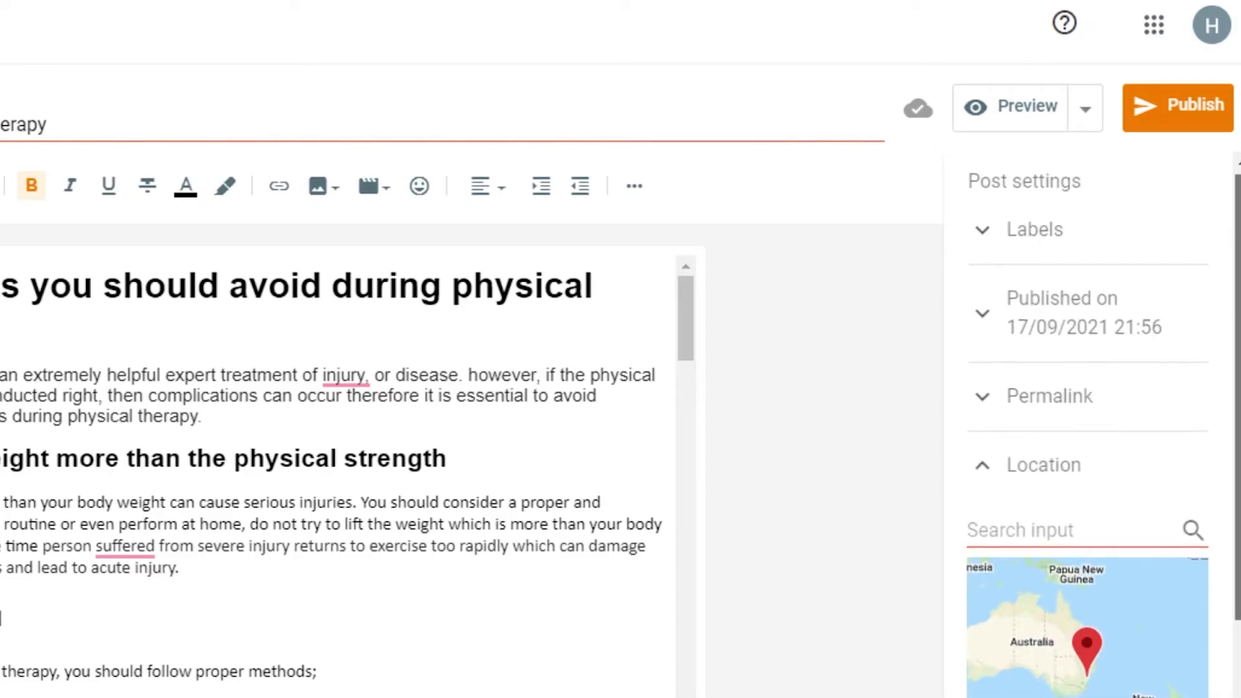
pyautogui.scroll(-3, 1087, 517)
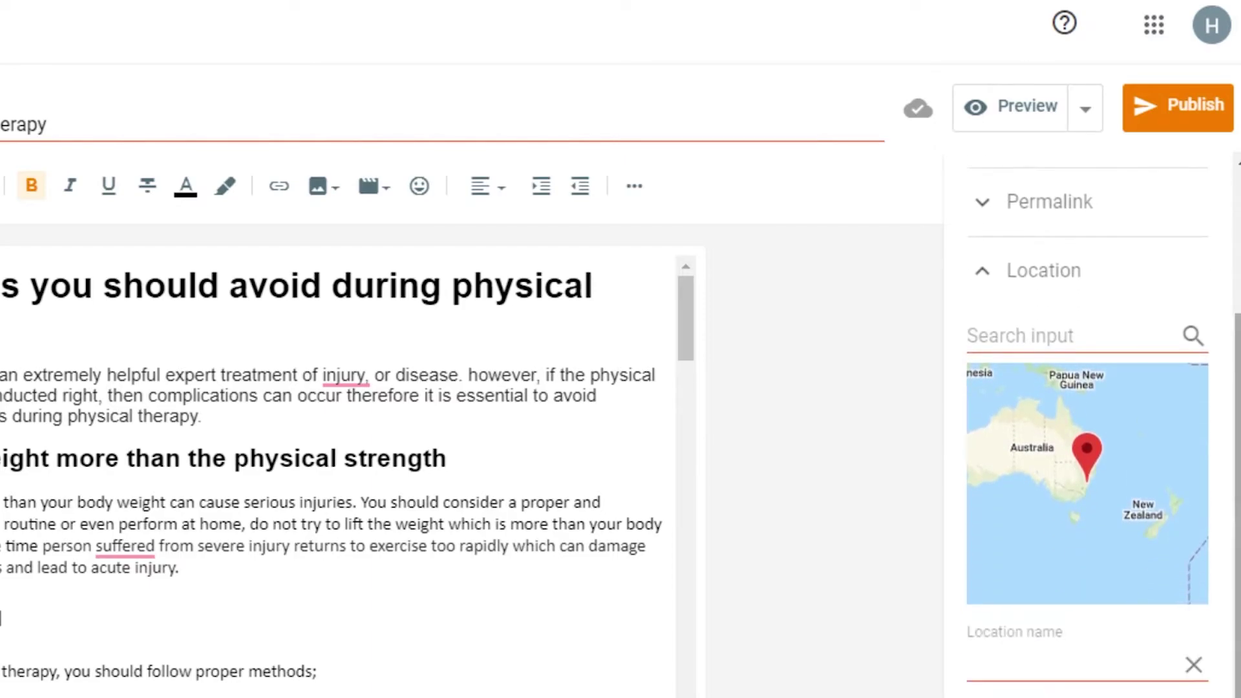
pyautogui.click(1192, 667)
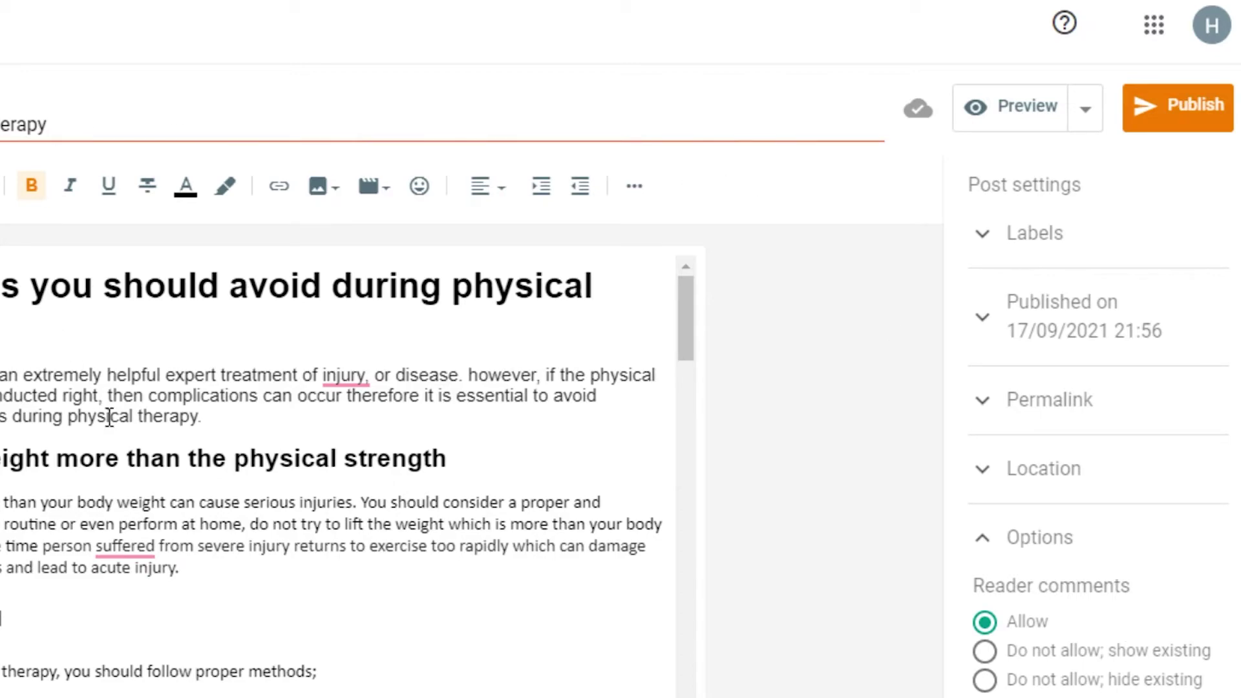
# Publish the post, confirm the publication, and view the live blog.
pyautogui.click(1193, 104)
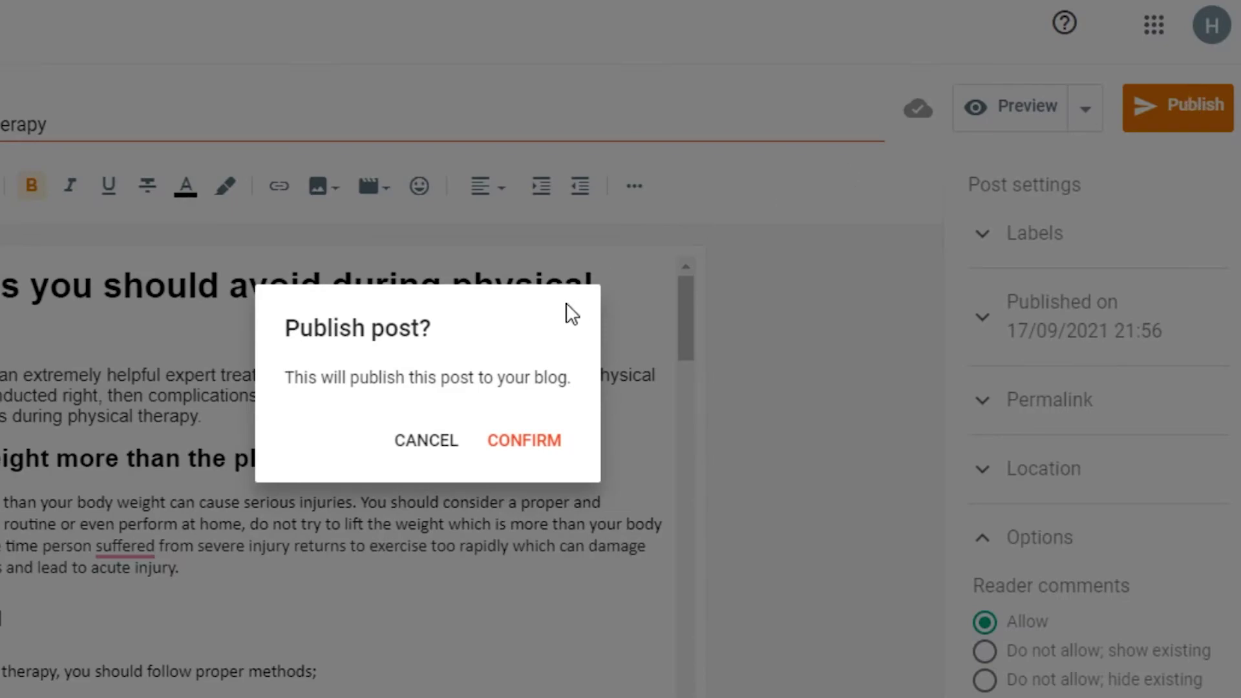
pyautogui.click(536, 443)
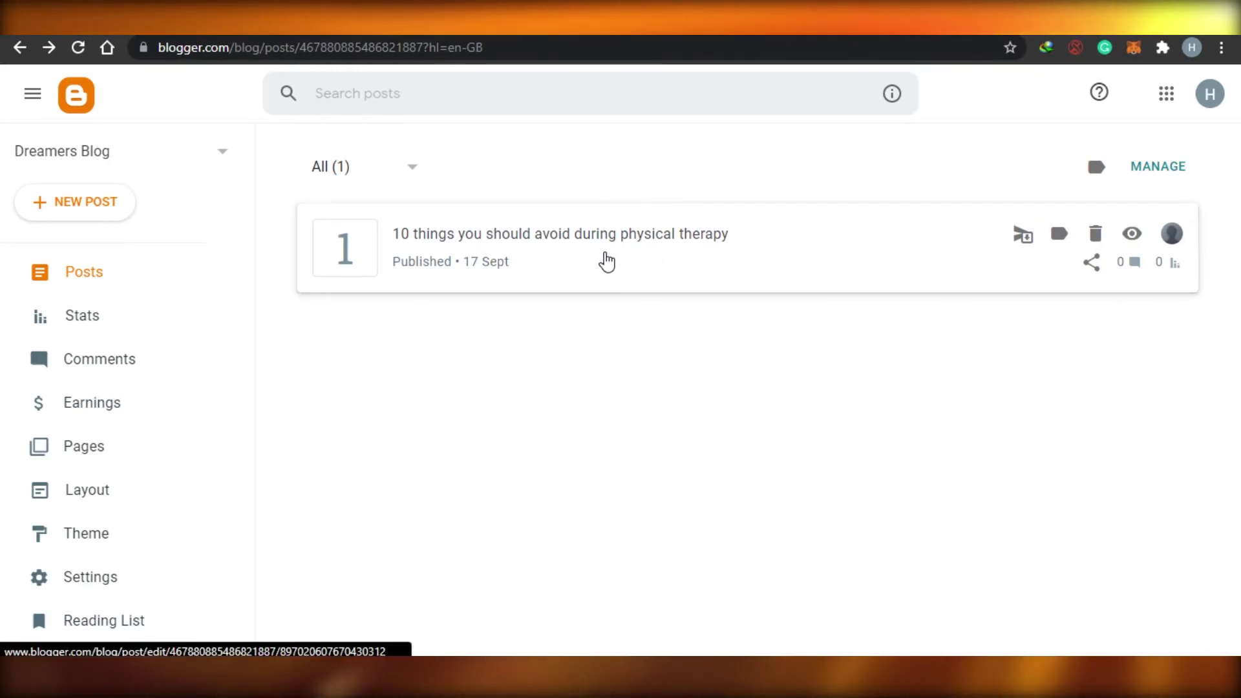
pyautogui.scroll(-3, 232, 452)
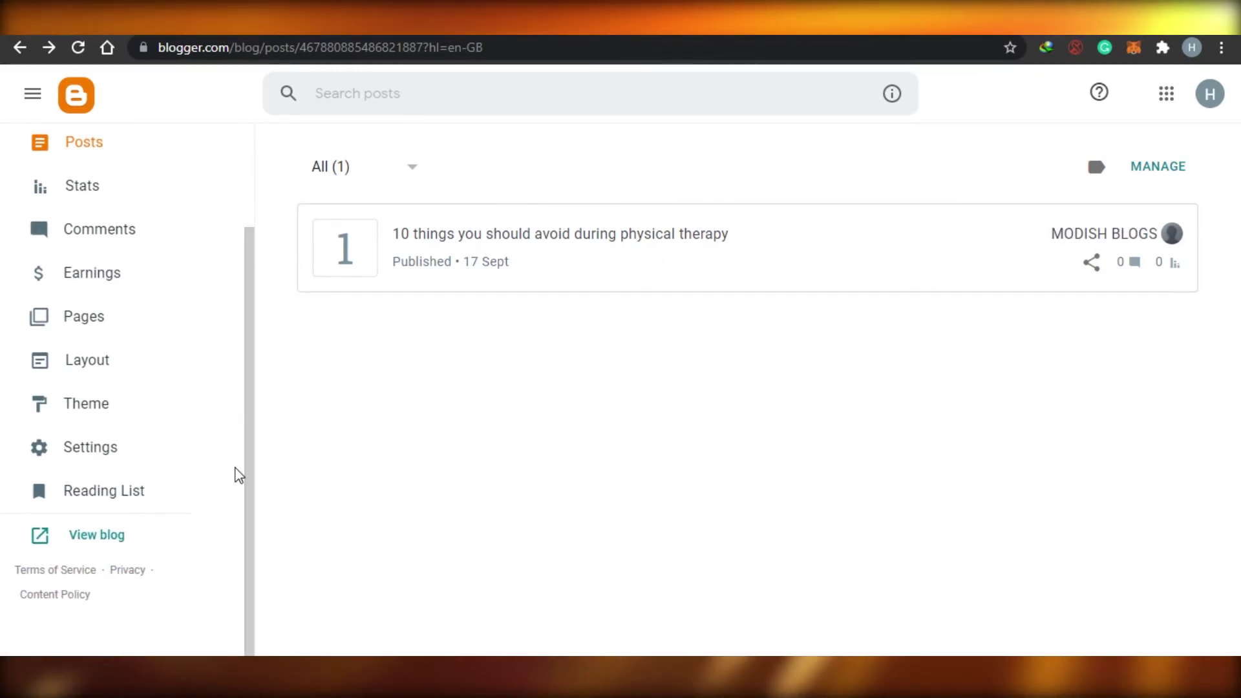
pyautogui.click(97, 538)
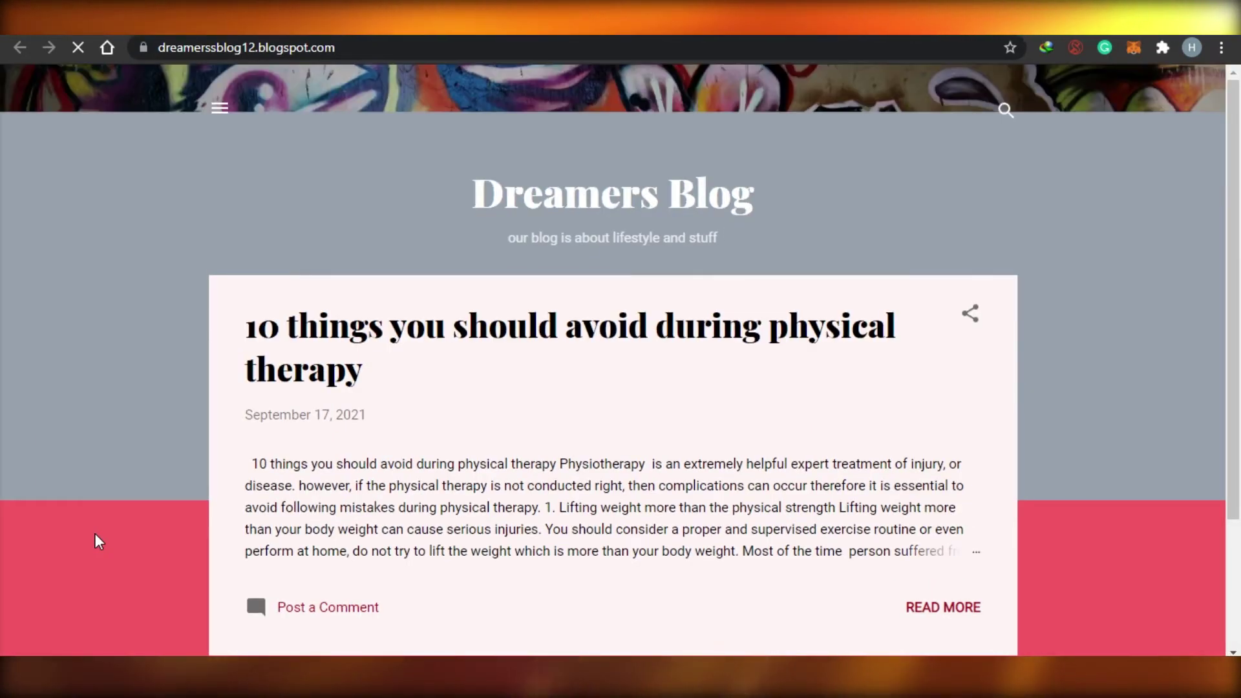
# Examine the live blog's home page and open the full physical therapy post to look through it down to the comment section.
pyautogui.moveTo(1239, 309); pyautogui.dragTo(1240, 166)
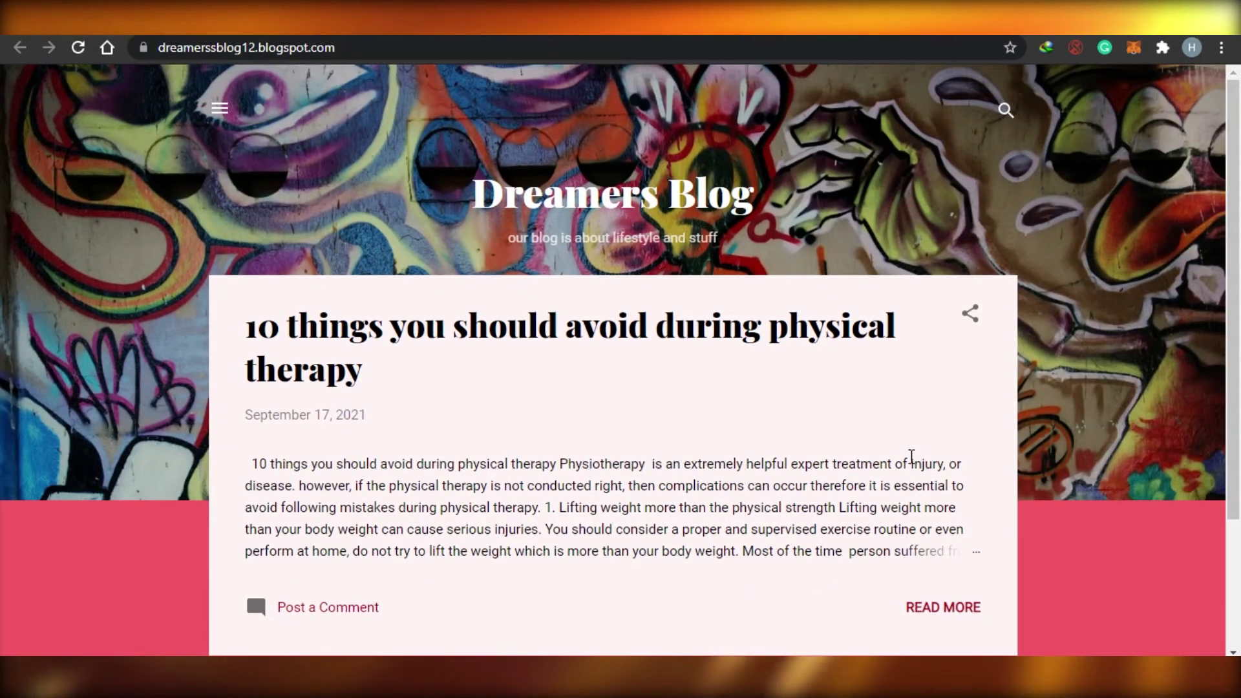
pyautogui.moveTo(1239, 220)
pyautogui.mouseDown()
pyautogui.moveTo(1239, 260)
pyautogui.moveTo(1239, 234)
pyautogui.mouseUp()
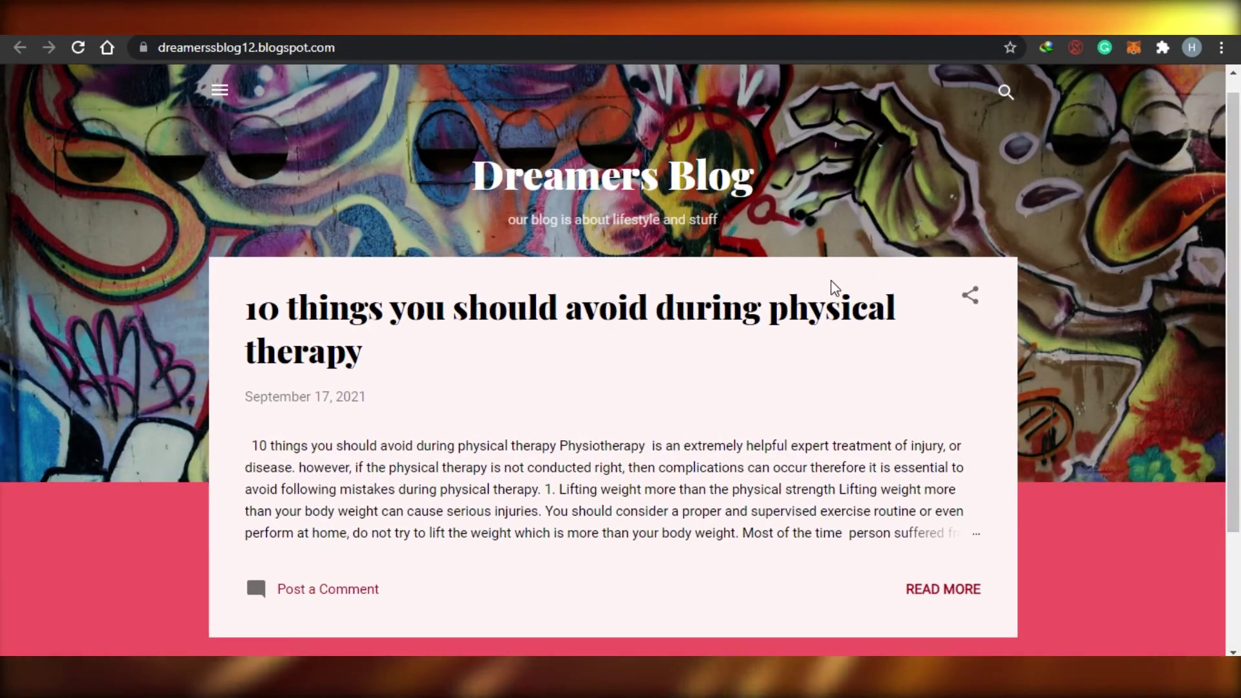
pyautogui.scroll(-3, 727, 527)
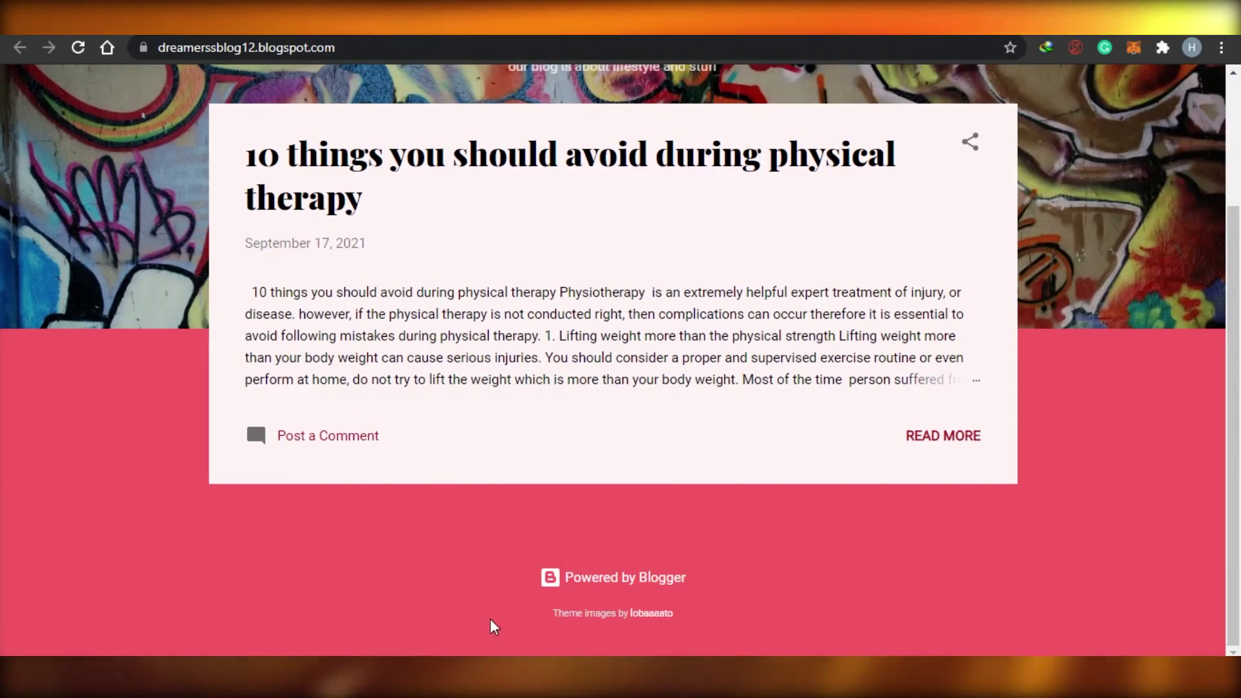
pyautogui.moveTo(1239, 398); pyautogui.dragTo(1240, 272)
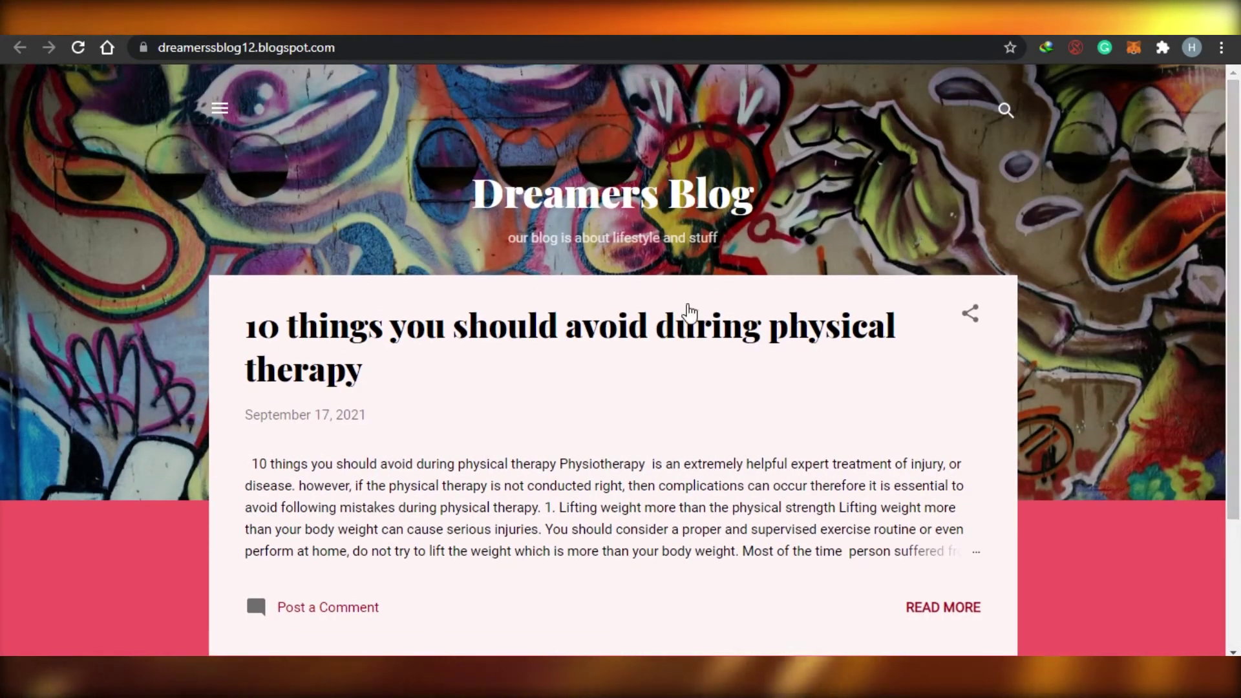
pyautogui.moveTo(1239, 289); pyautogui.dragTo(1239, 375)
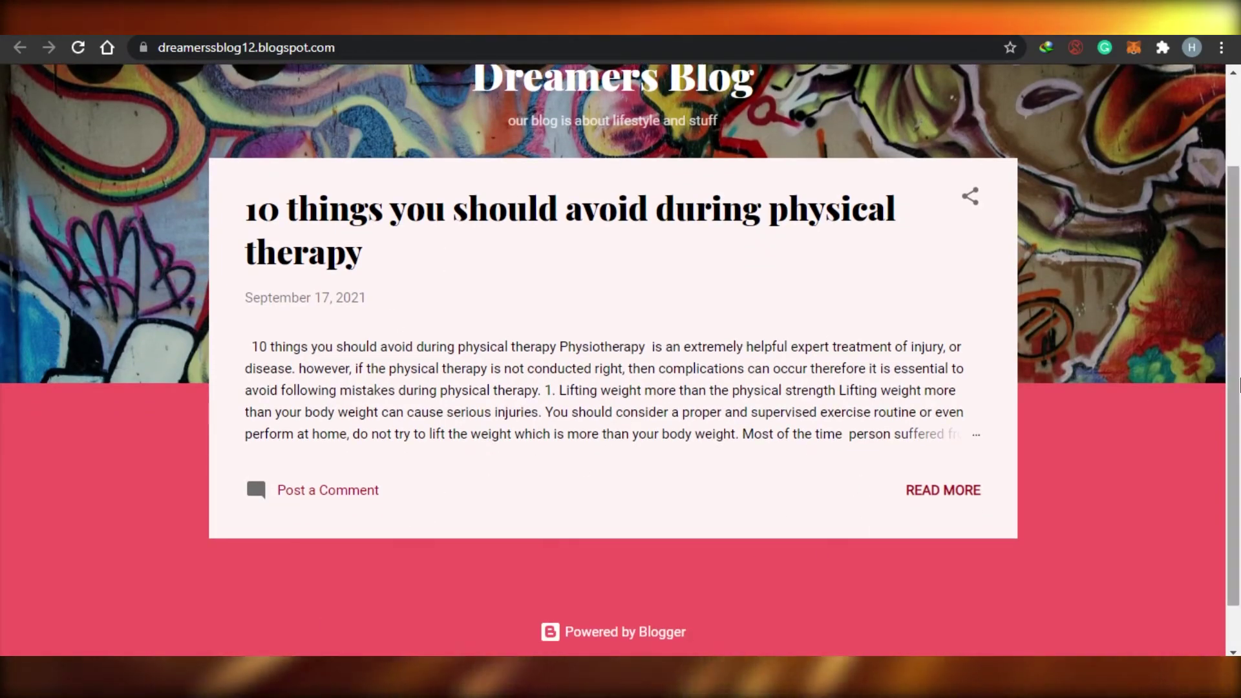
pyautogui.moveTo(1239, 304); pyautogui.dragTo(1239, 142)
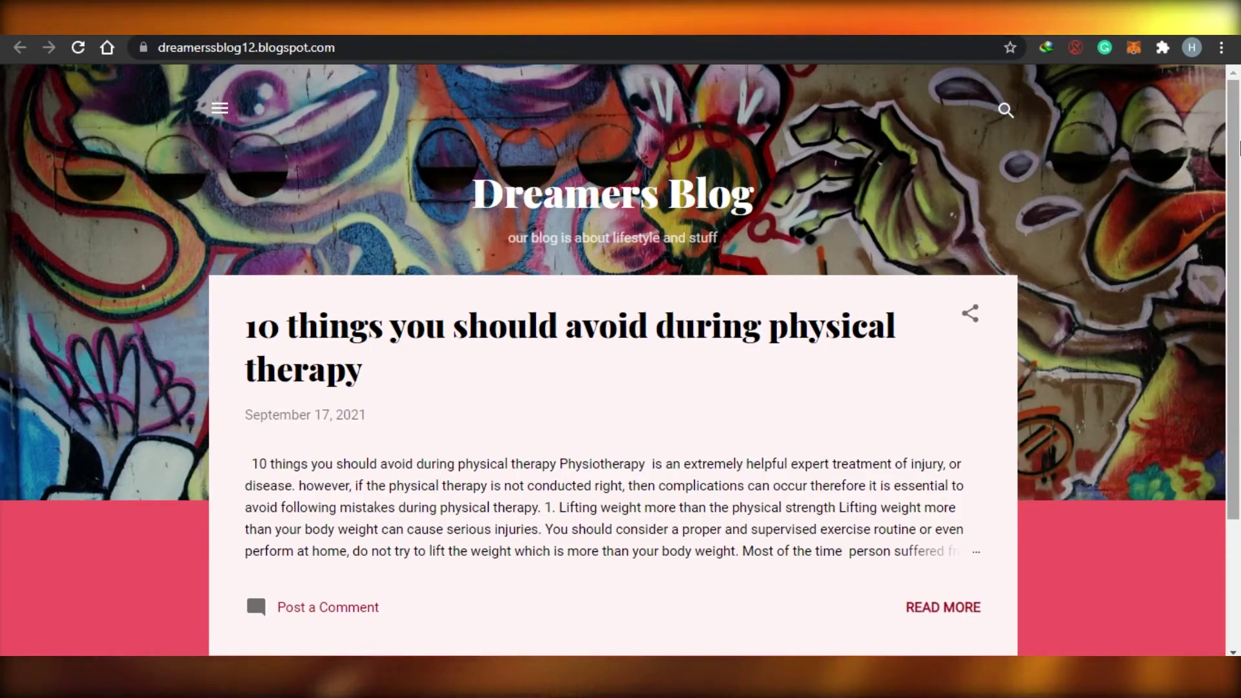
pyautogui.moveTo(1239, 148); pyautogui.dragTo(1239, 194)
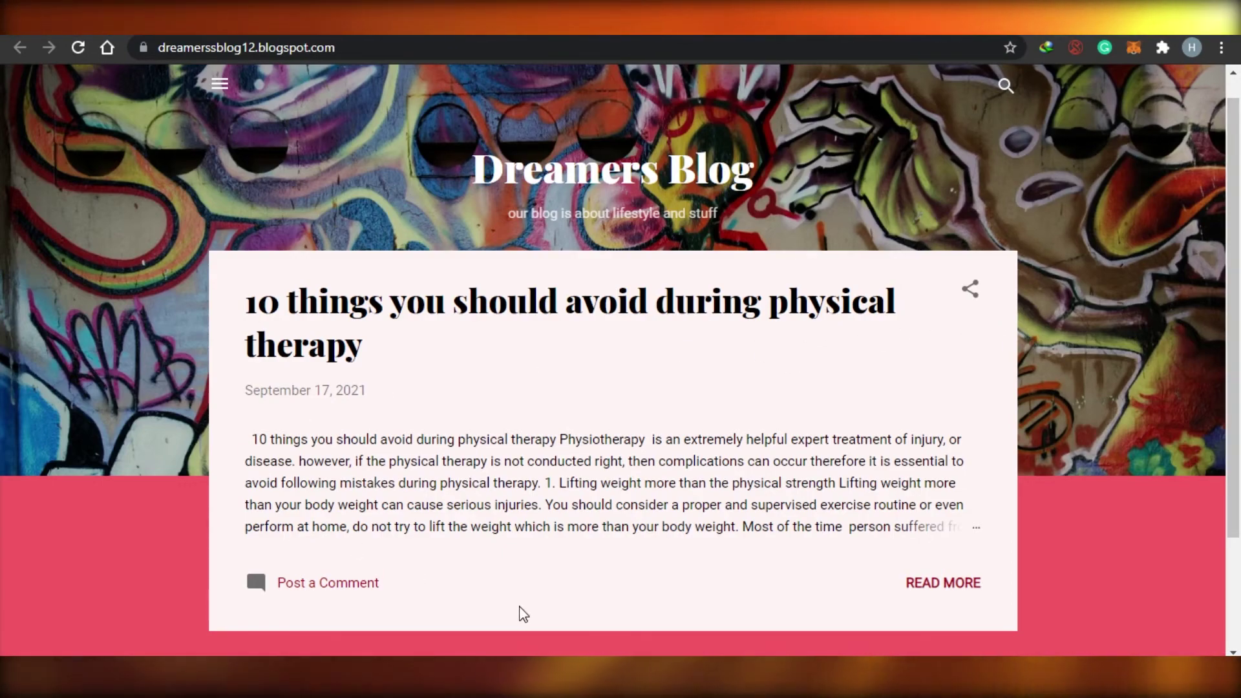
pyautogui.click(946, 584)
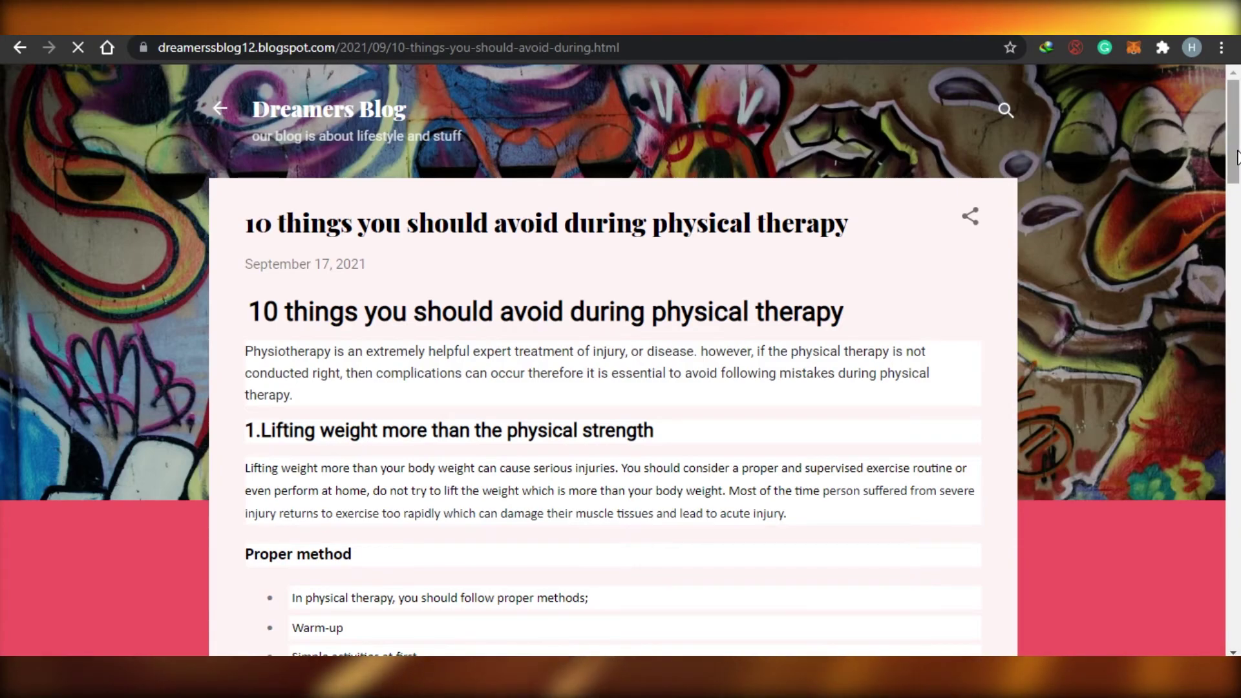
pyautogui.moveTo(1239, 157); pyautogui.dragTo(1239, 622)
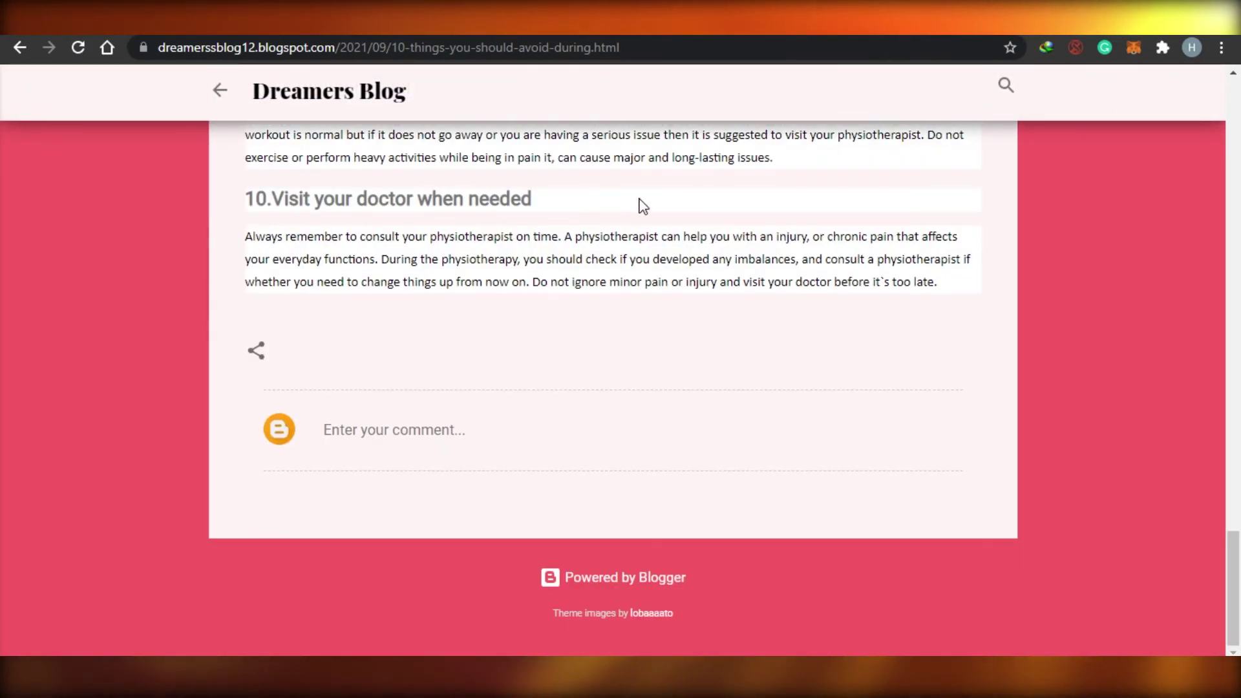
# Go back up through the full physical therapy post and return to the live blog's home page to view the post preview.
pyautogui.moveTo(1239, 550); pyautogui.dragTo(1239, 150)
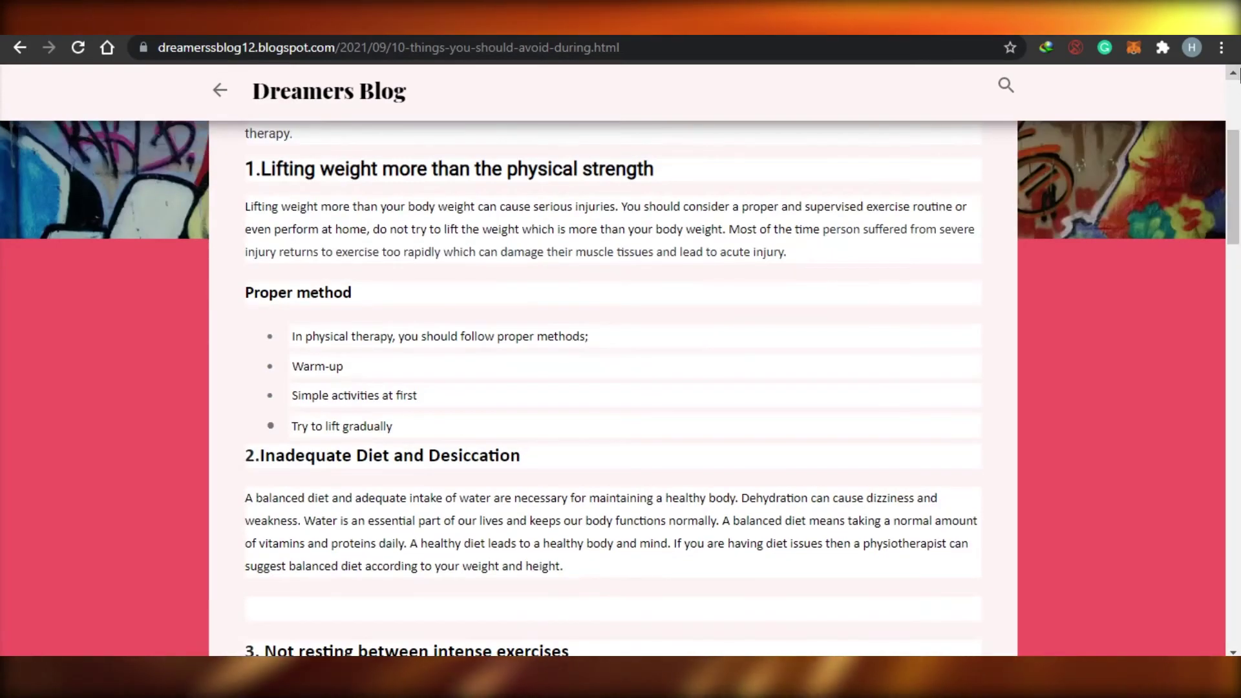
pyautogui.scroll(4, 217, 125)
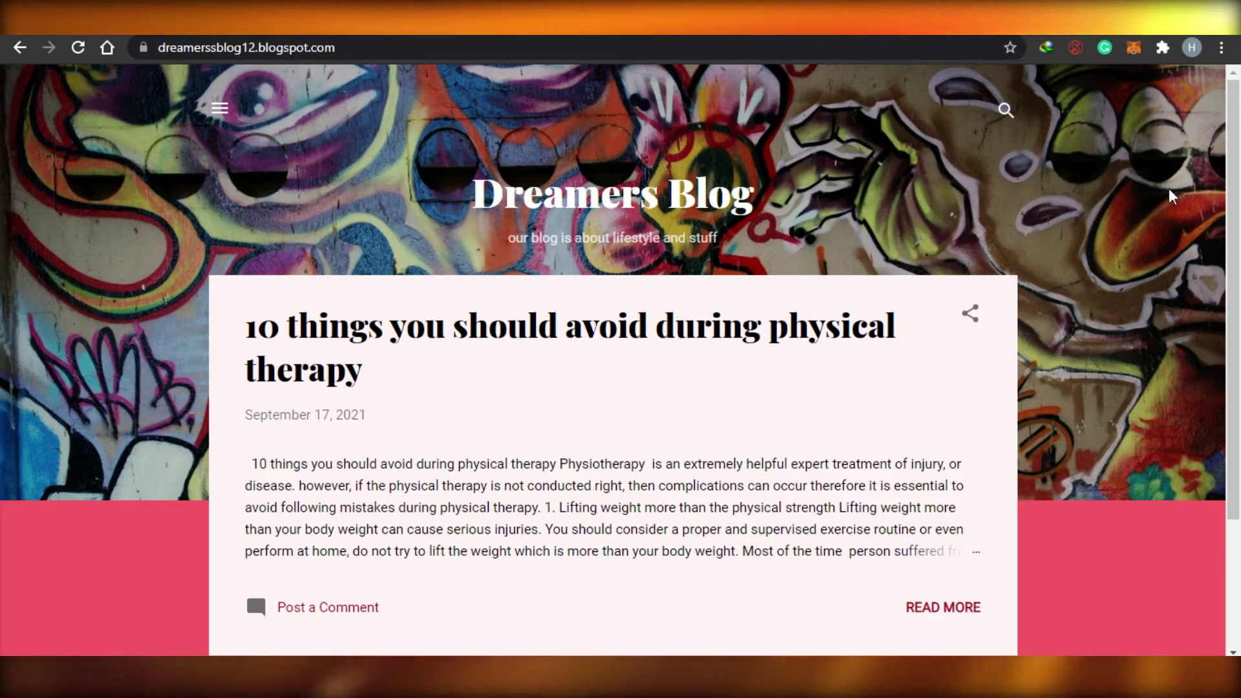
pyautogui.moveTo(1238, 188); pyautogui.dragTo(1240, 242)
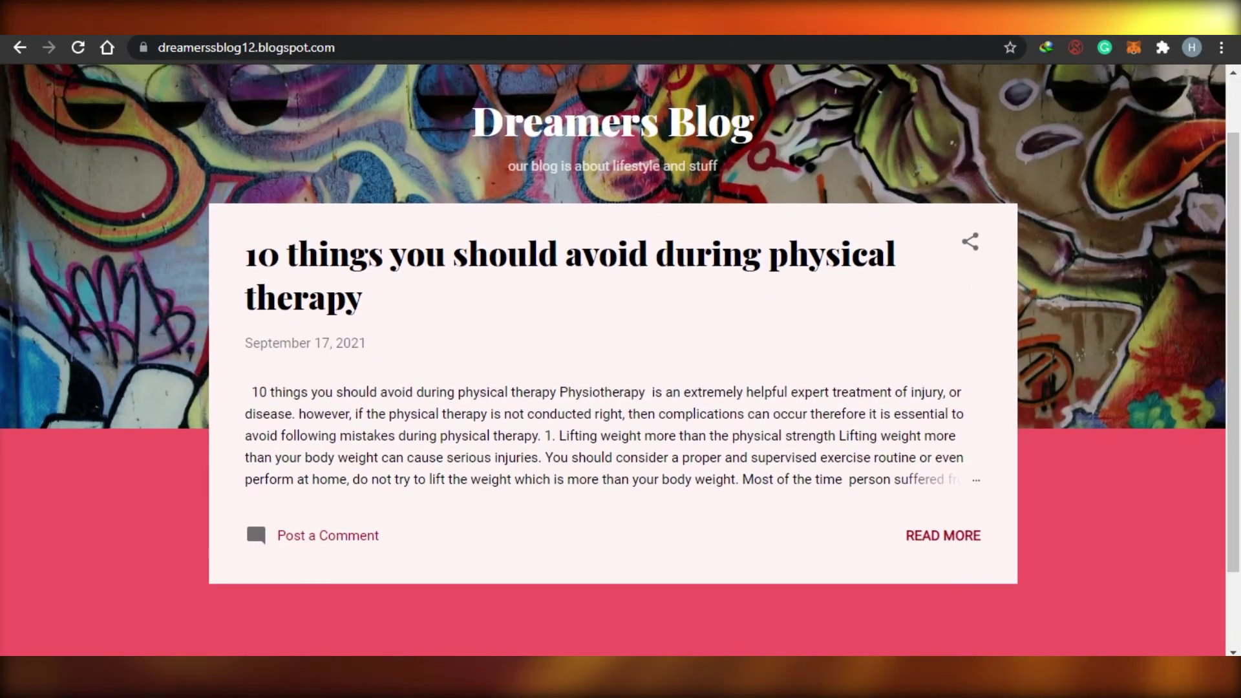
# Switch to the Blogger dashboard and examine the blog's Stats, including the view totals, the latest post and the Dreamers Blog views chart.
pyautogui.click(163, 20)
pyautogui.click(90, 273)
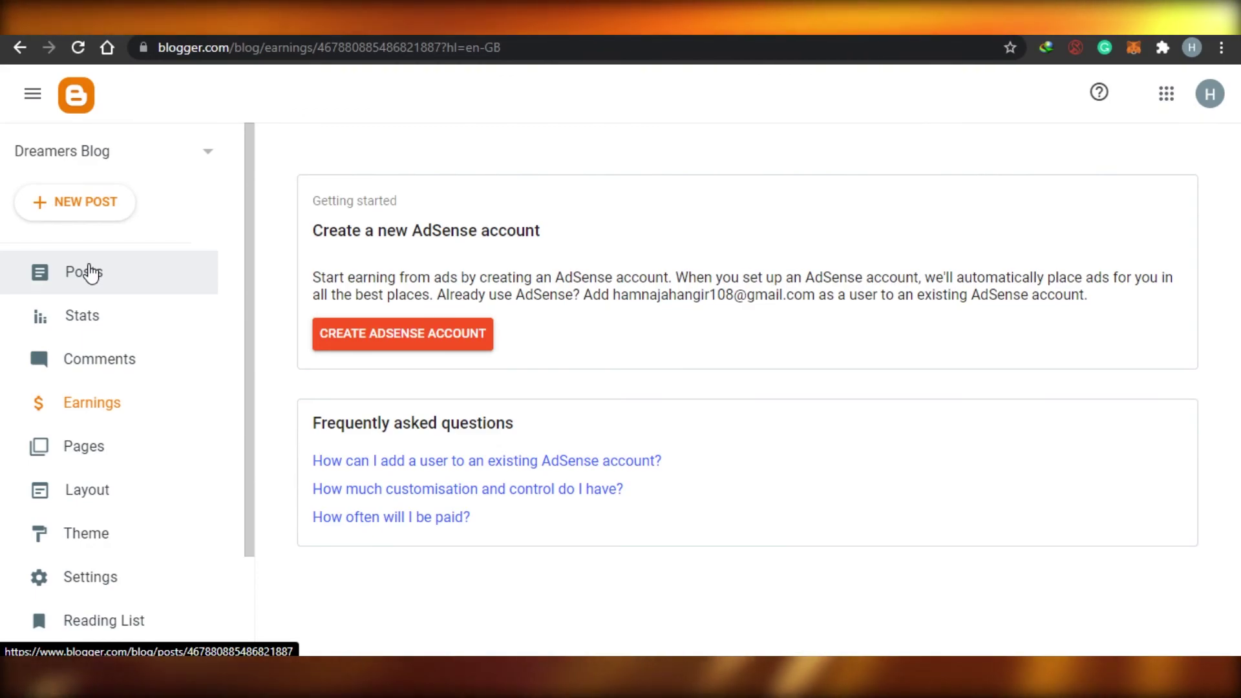
pyautogui.click(103, 336)
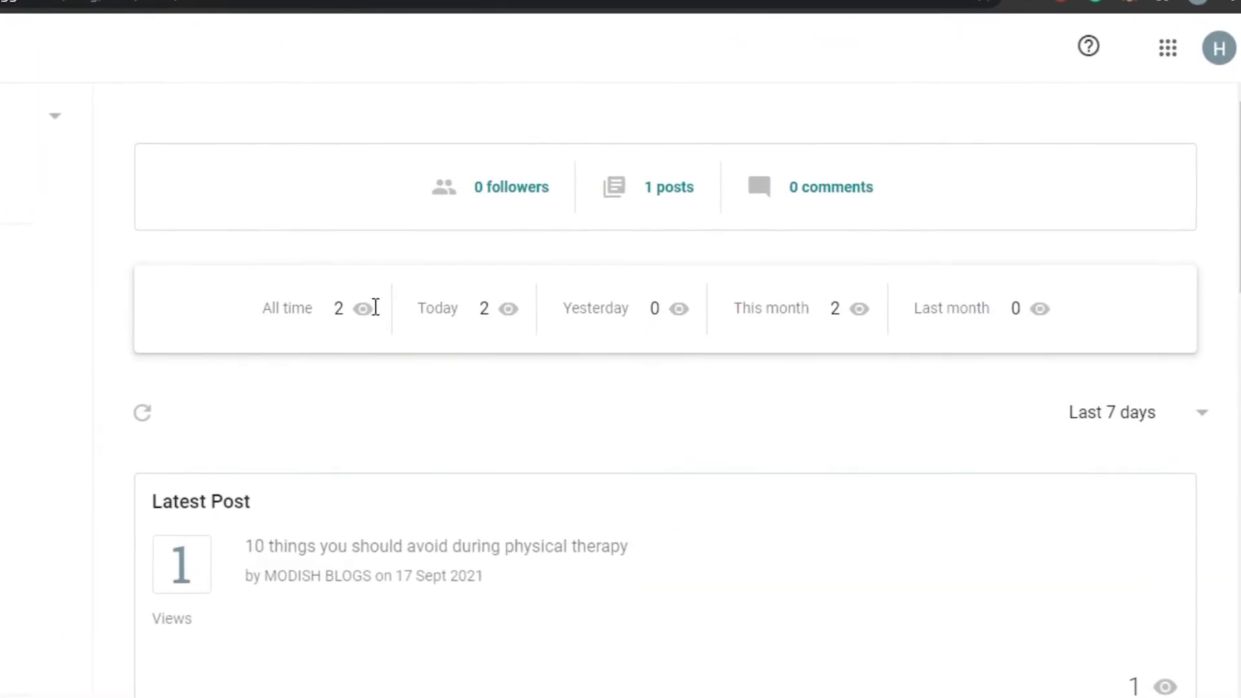
pyautogui.scroll(-5, 358, 193)
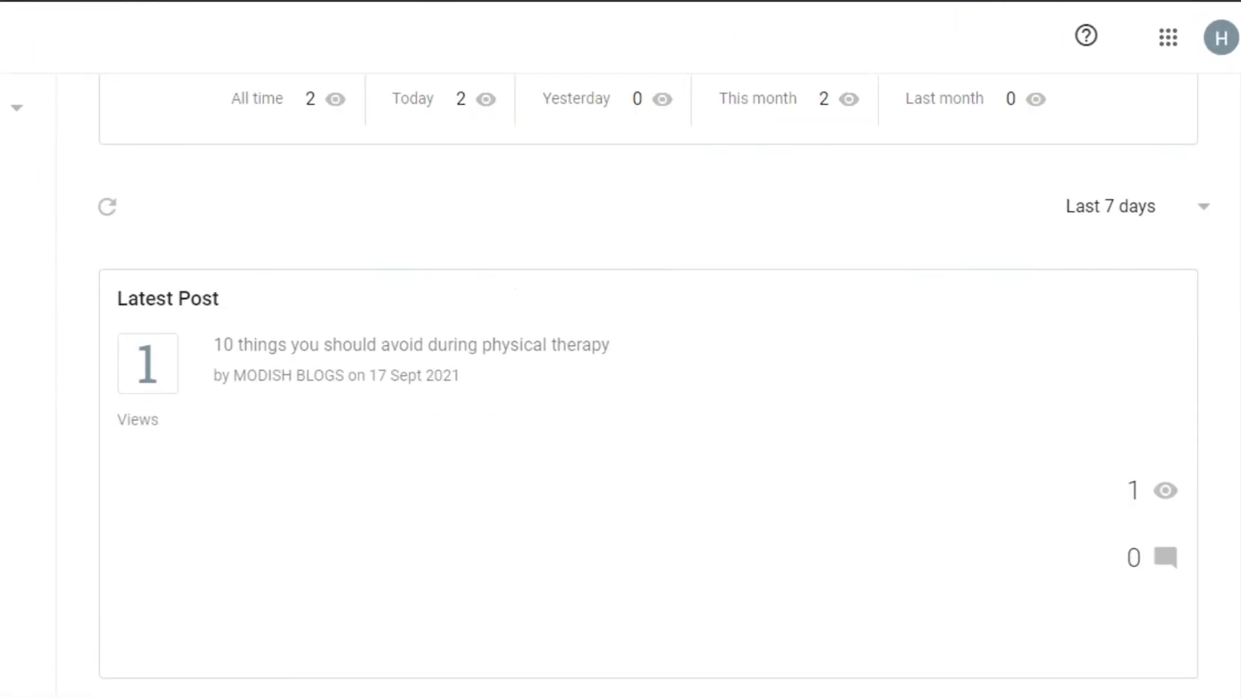
pyautogui.scroll(5, 357, 192)
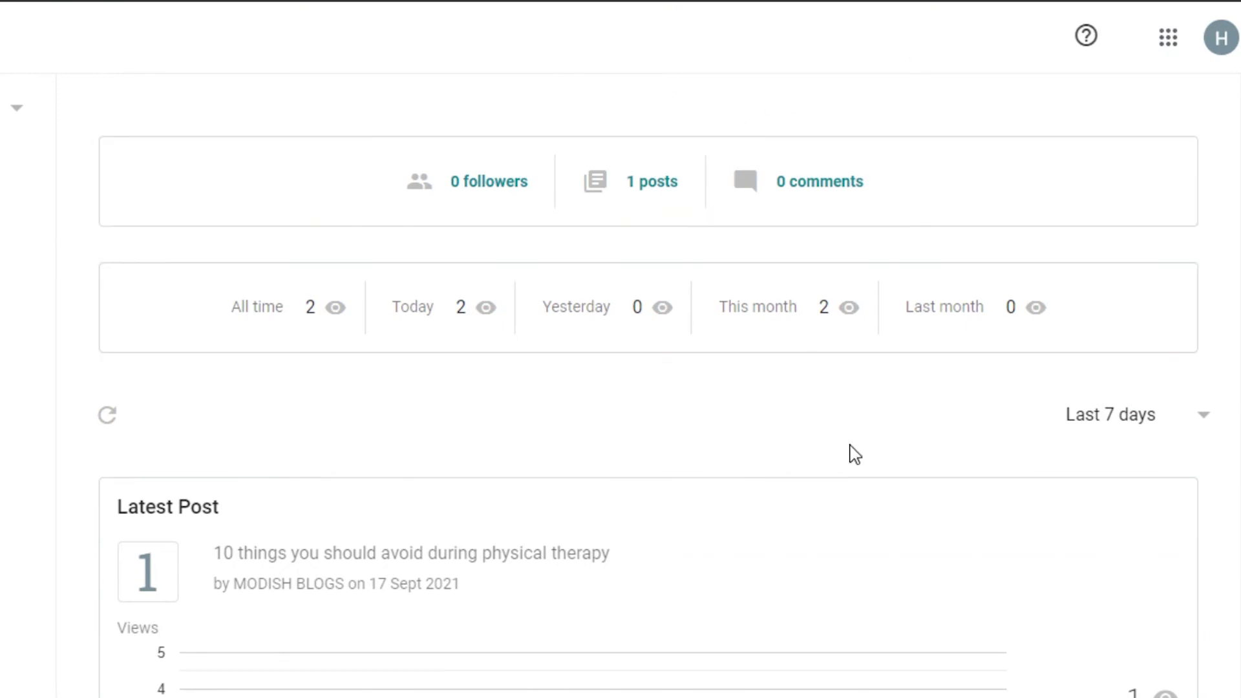
pyautogui.scroll(-10, 1222, 393)
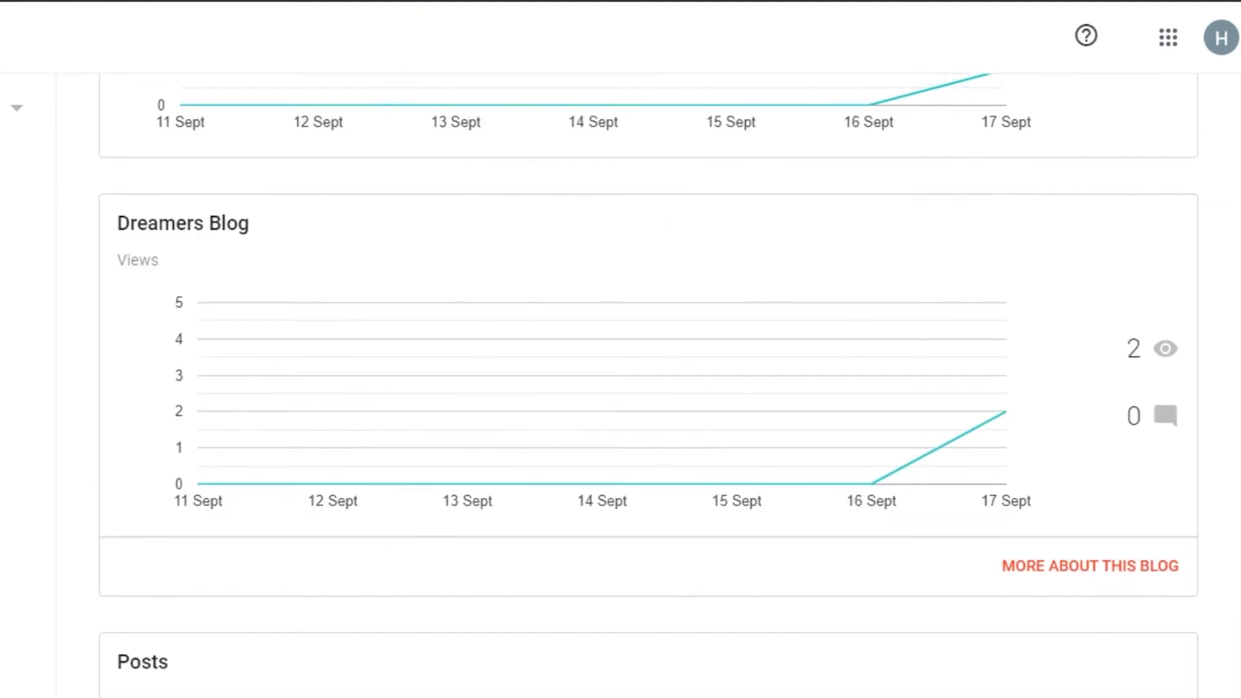
pyautogui.scroll(3, 1222, 394)
pyautogui.scroll(-5, 648, 388)
pyautogui.scroll(10, 649, 388)
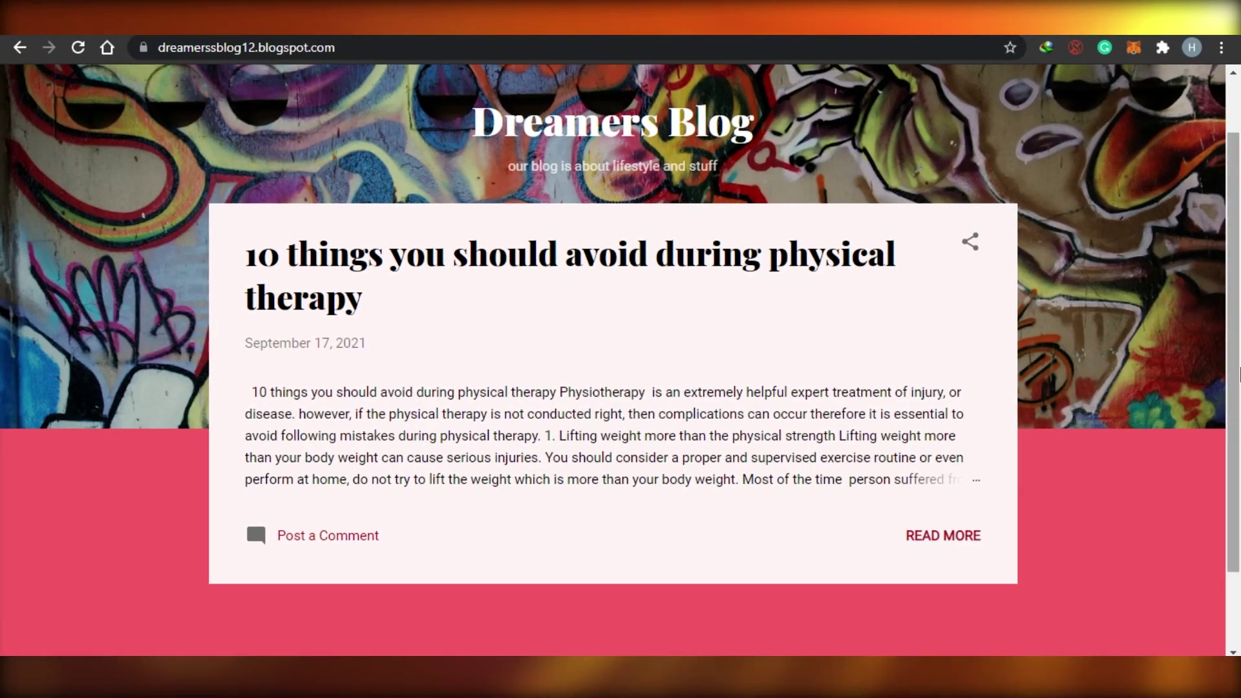
# Return to the live Dreamers Blog and look over its header and post preview once more.
pyautogui.moveTo(1240, 367); pyautogui.dragTo(1240, 314)
pyautogui.moveTo(1240, 198); pyautogui.dragTo(1240, 230)
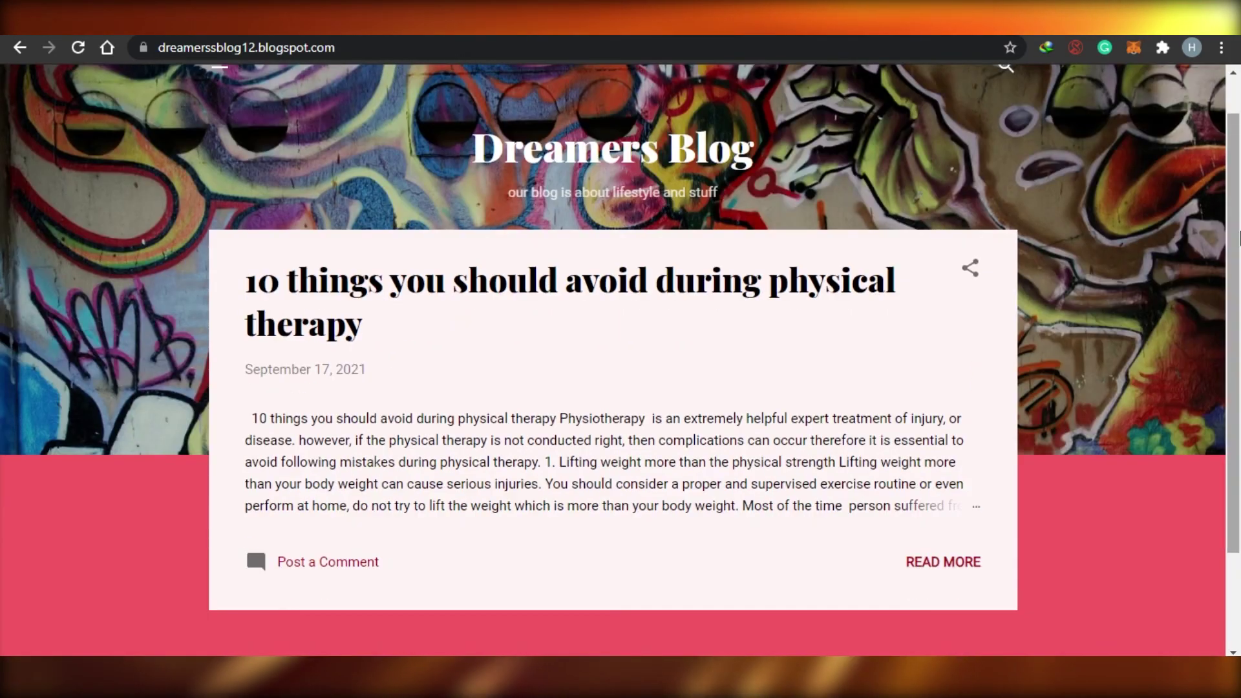